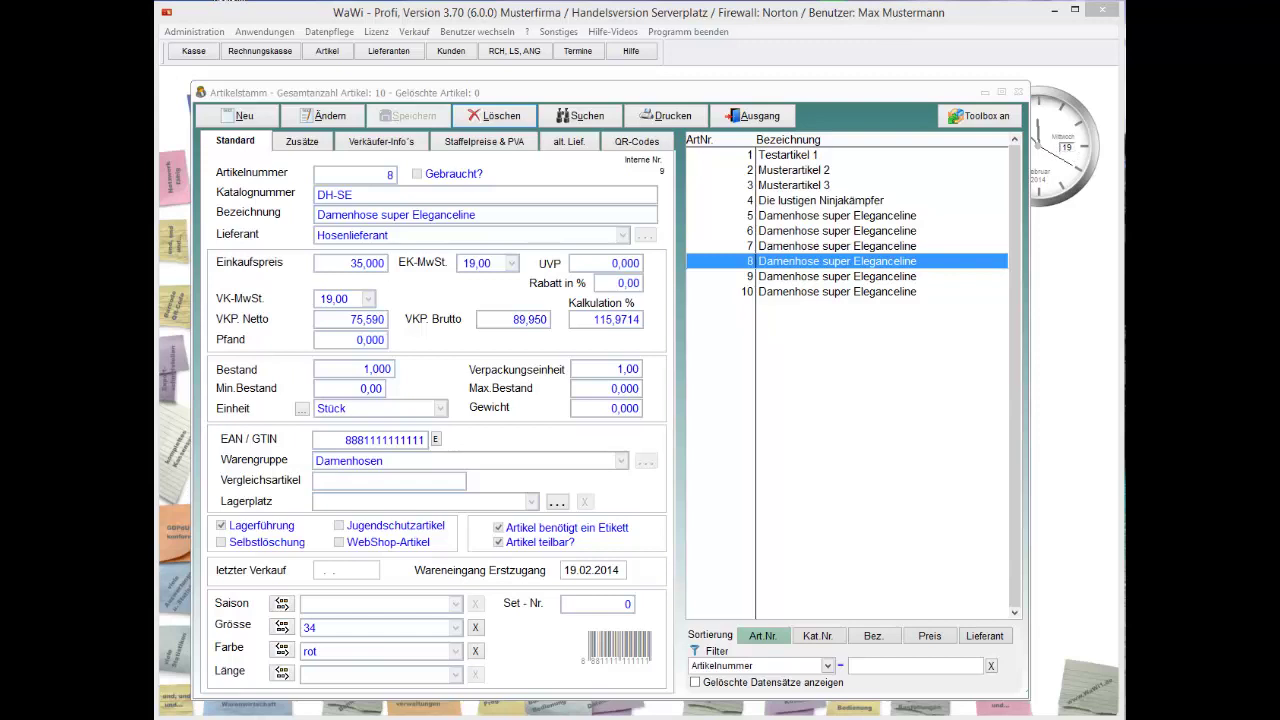
Try to delete article 8, Damenhose super Eleganceline, from the article master.
left_click(842, 262)
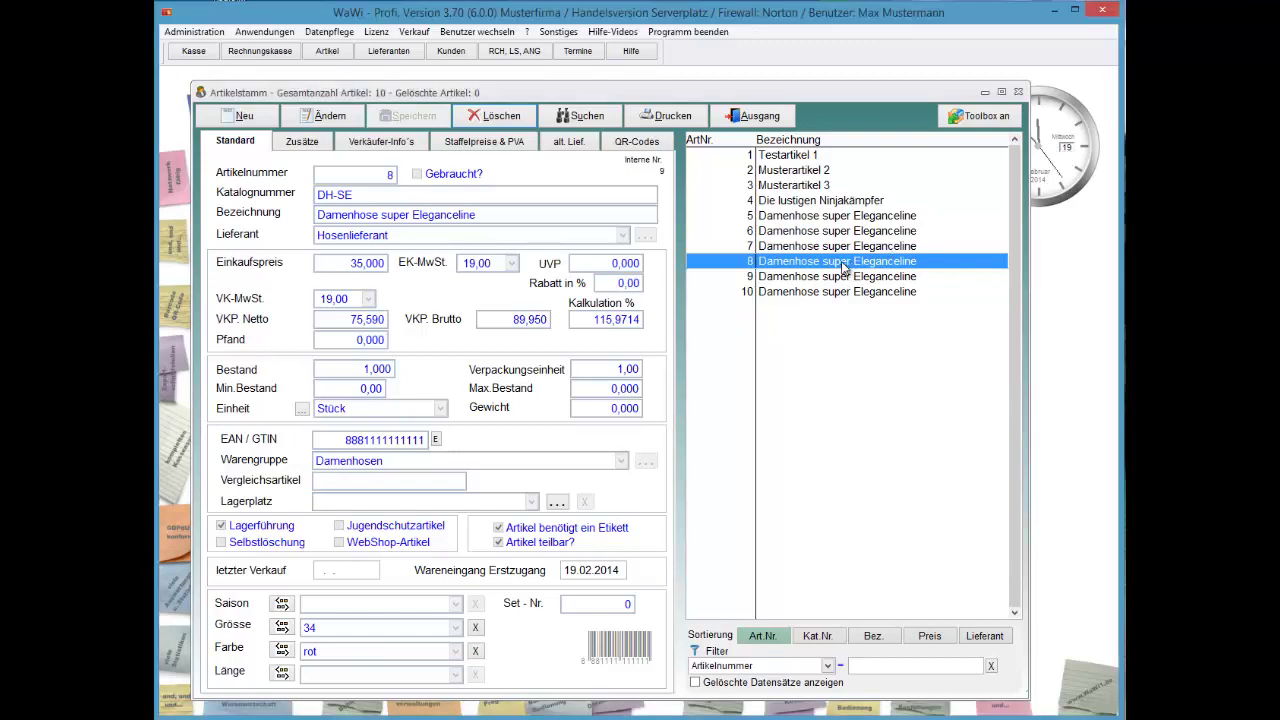
key("alt+l")
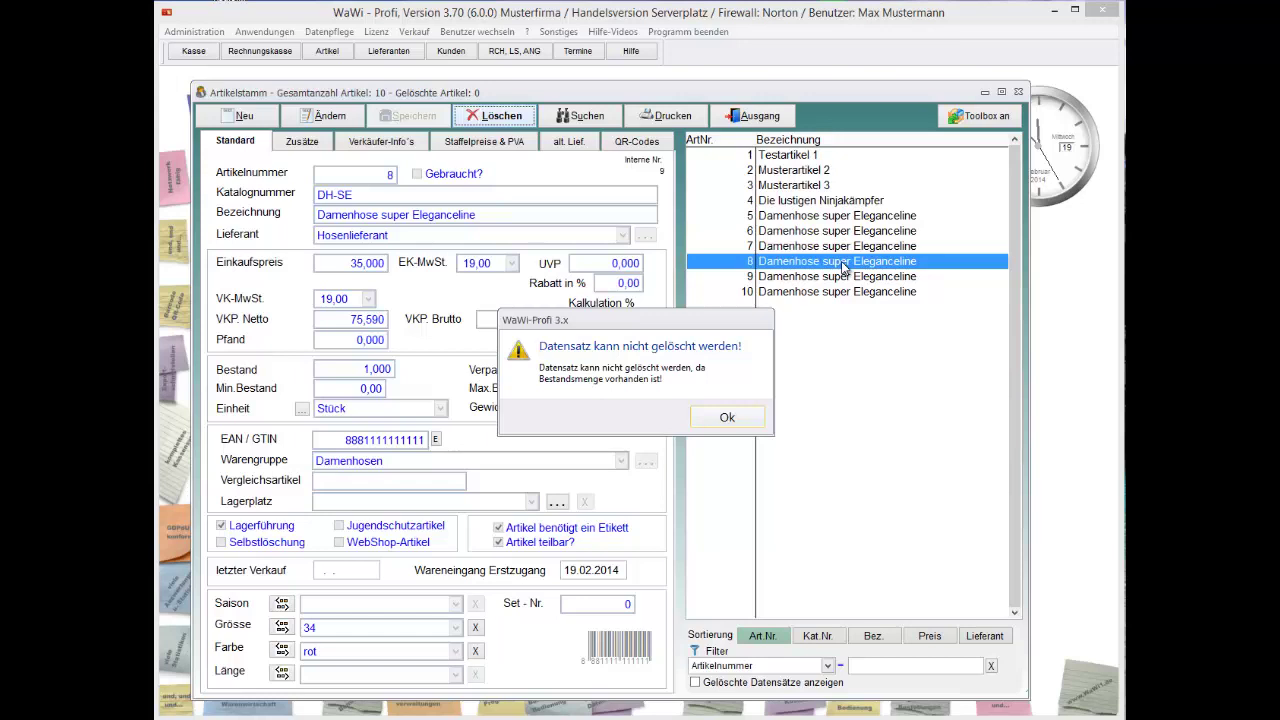
key("Return")
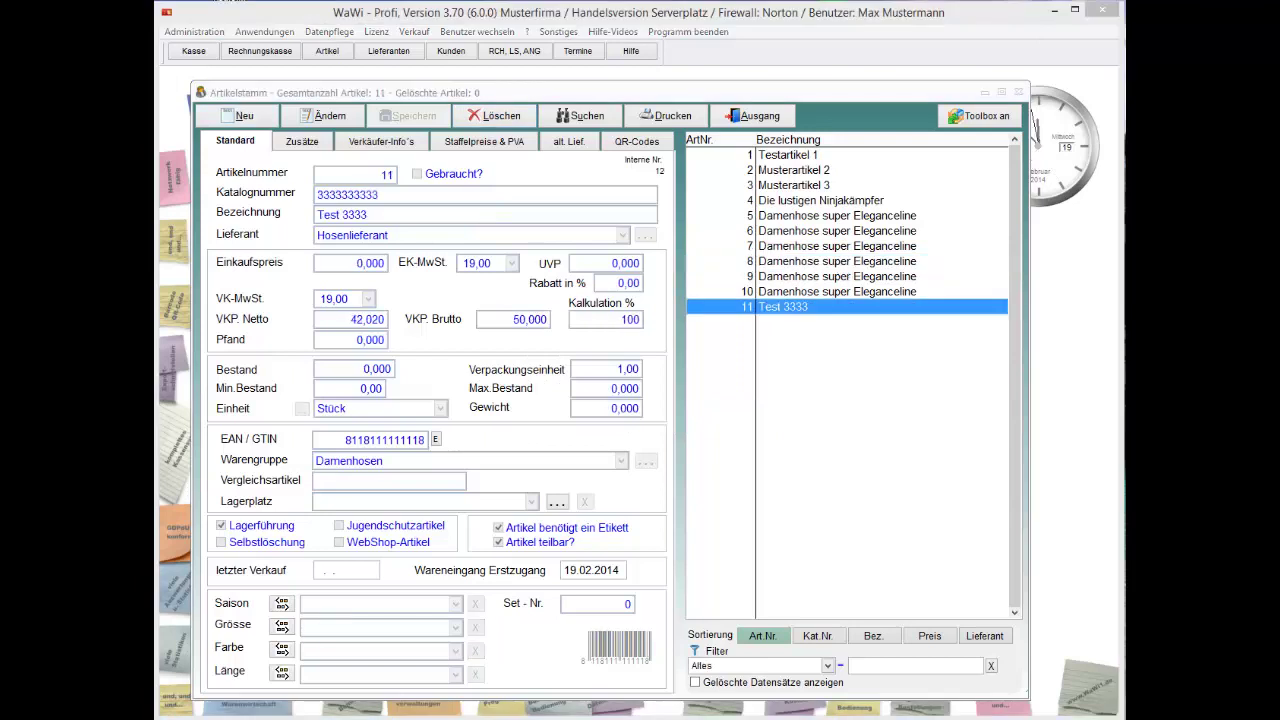
Delete article 11, Test 3333, from the article master and approve its irrevocable deletion.
left_click(779, 313)
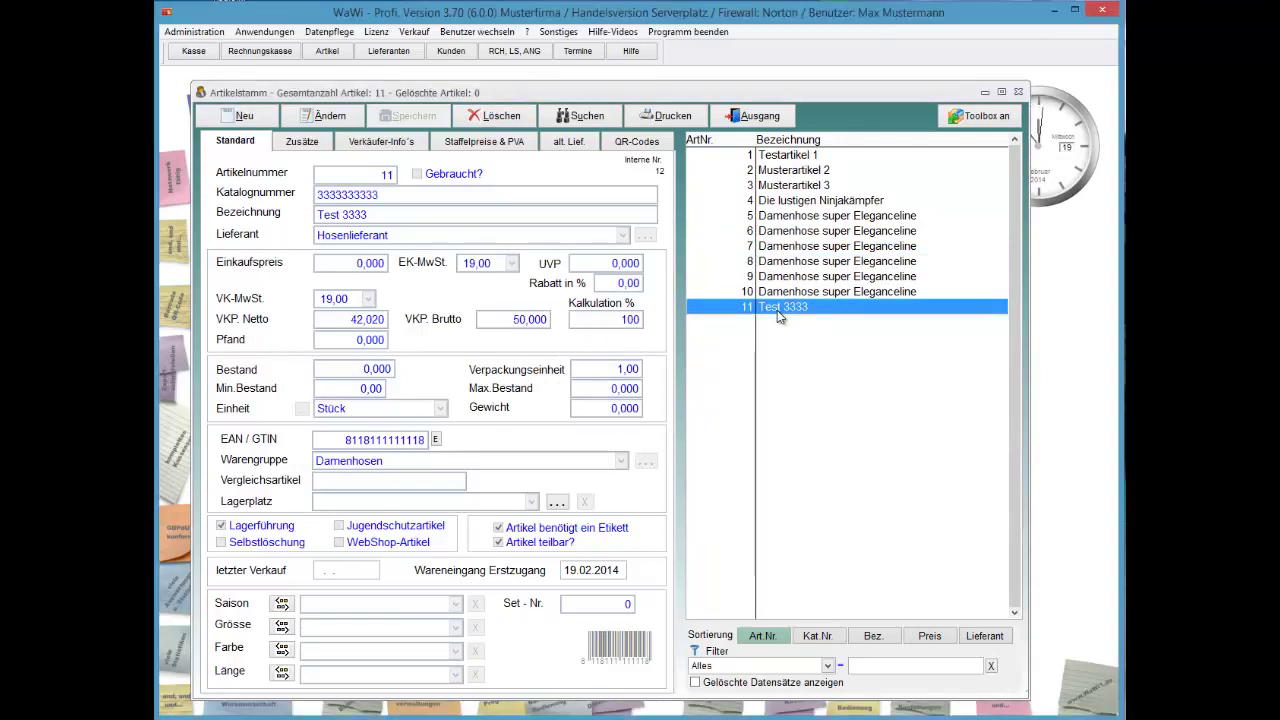
key("alt+l")
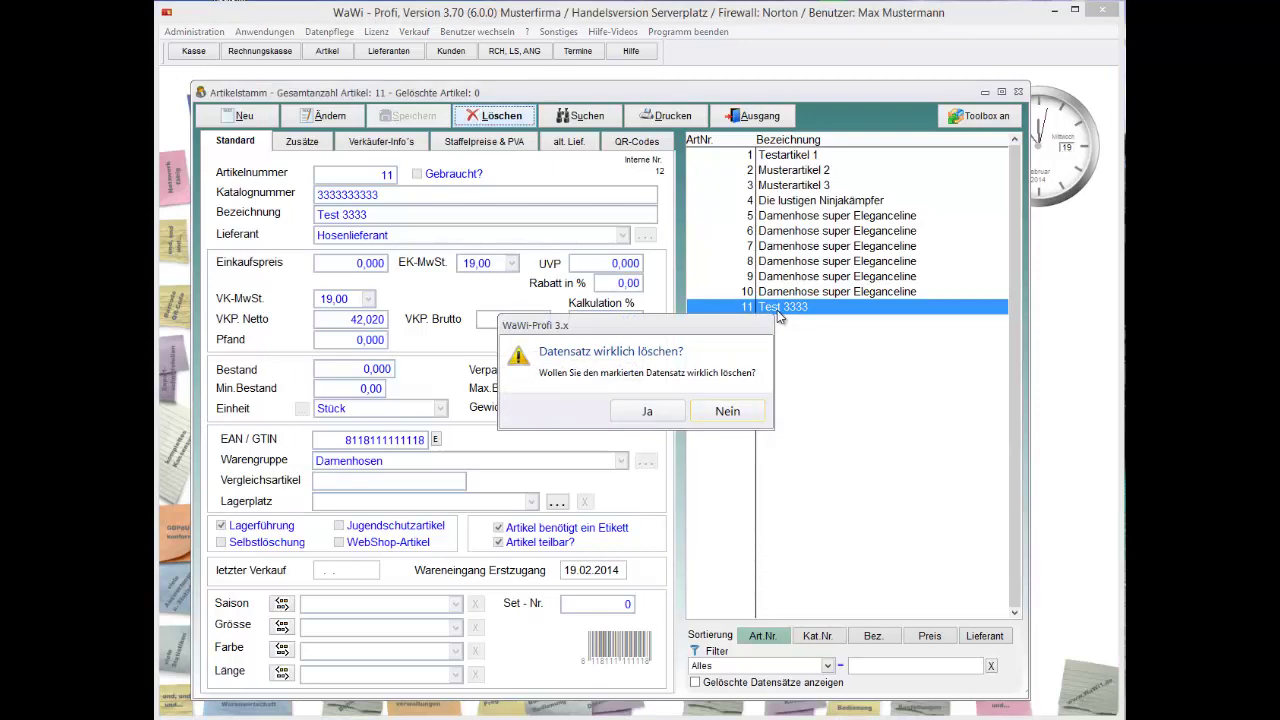
key("Tab")
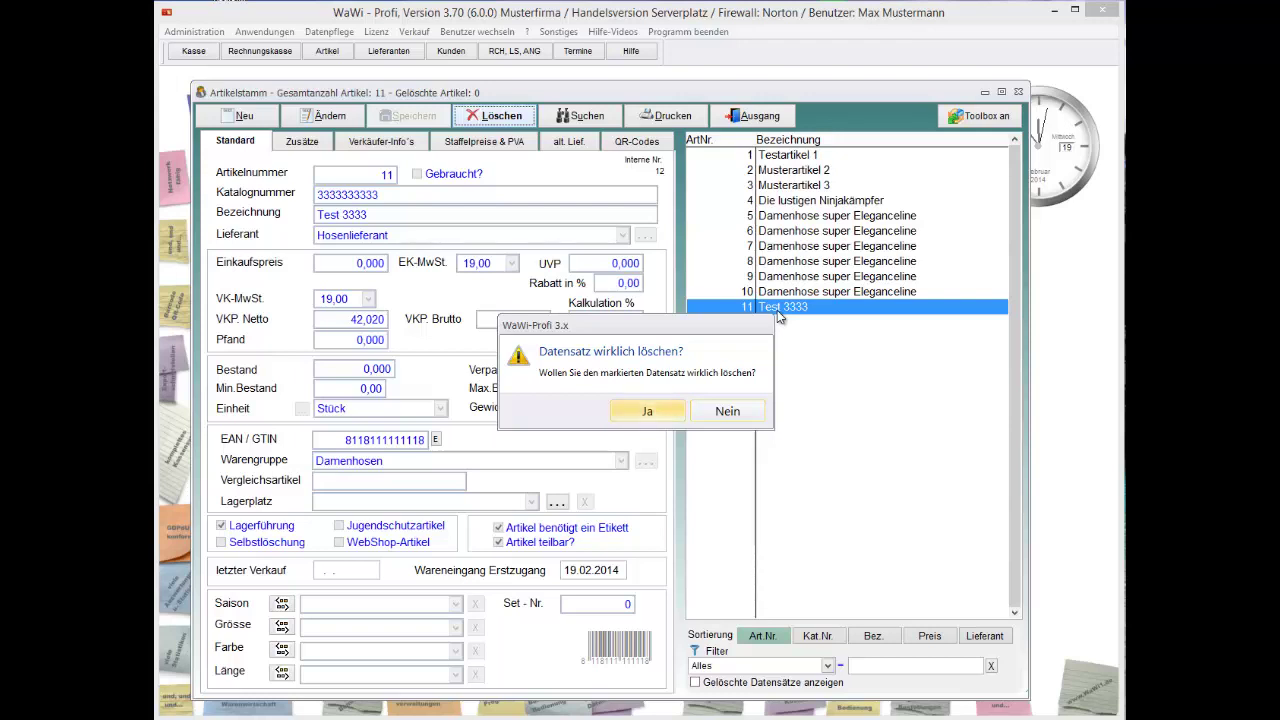
key("Return")
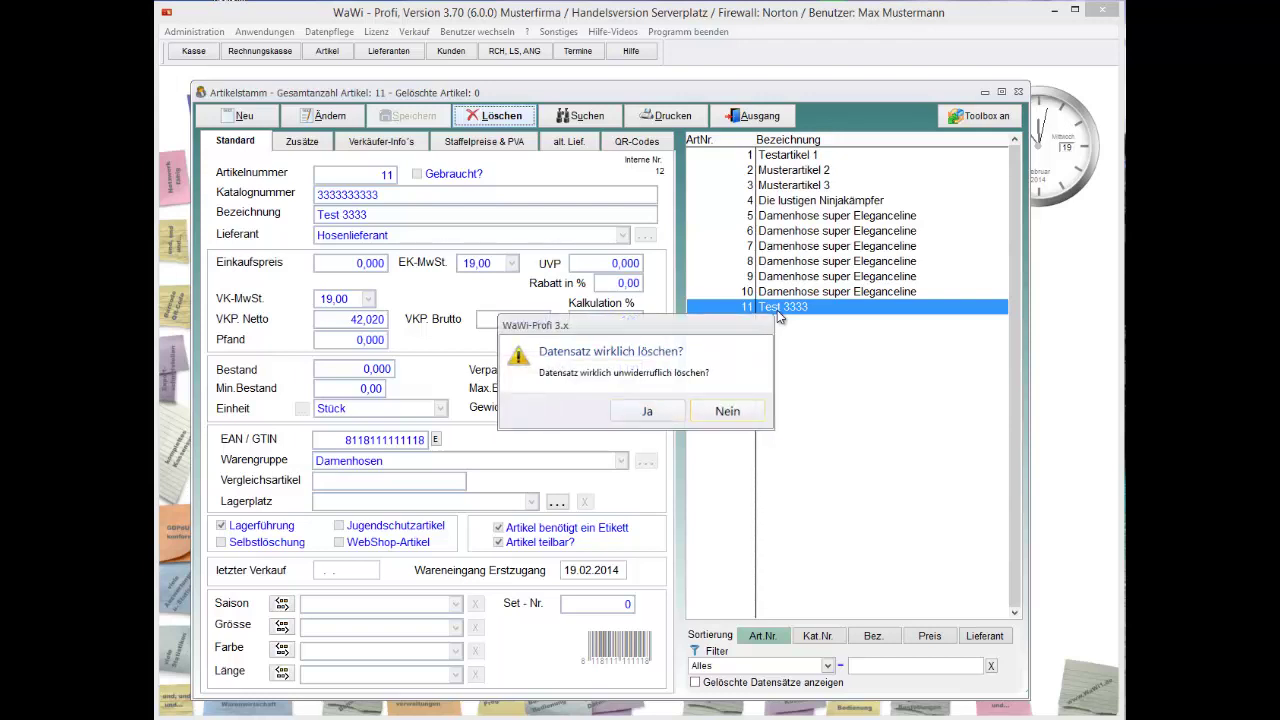
key("Tab")
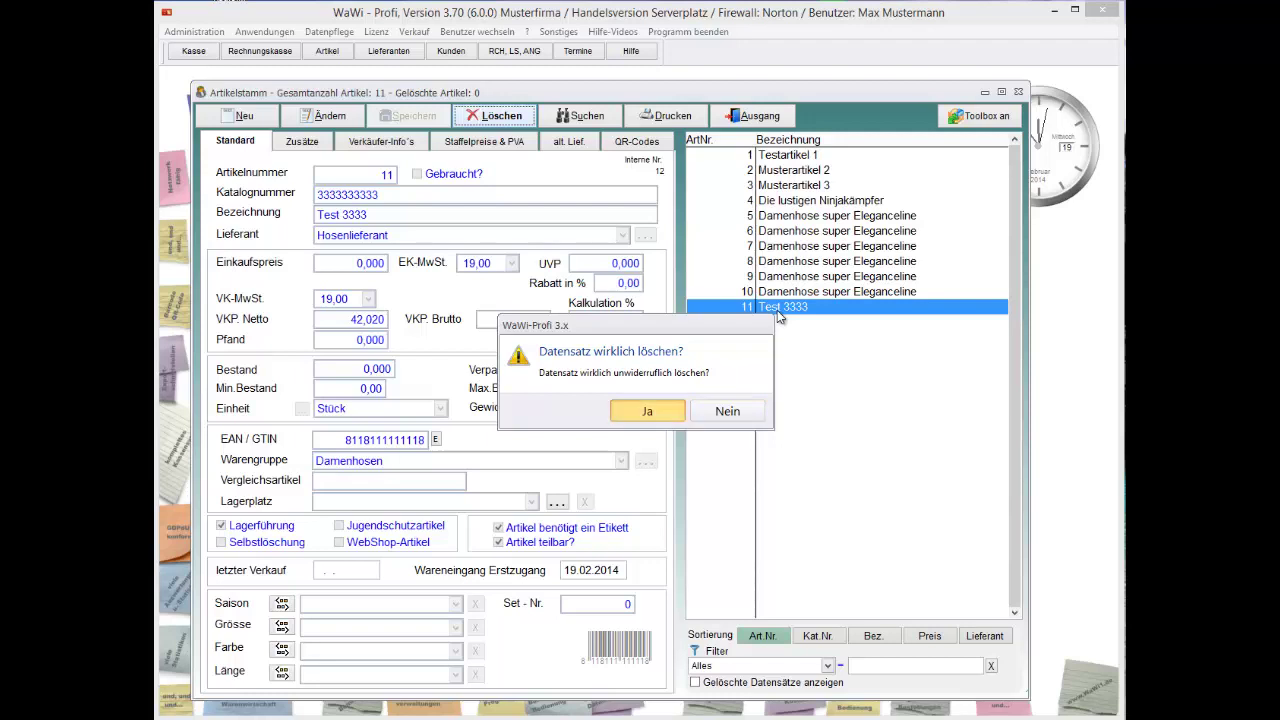
key("Return")
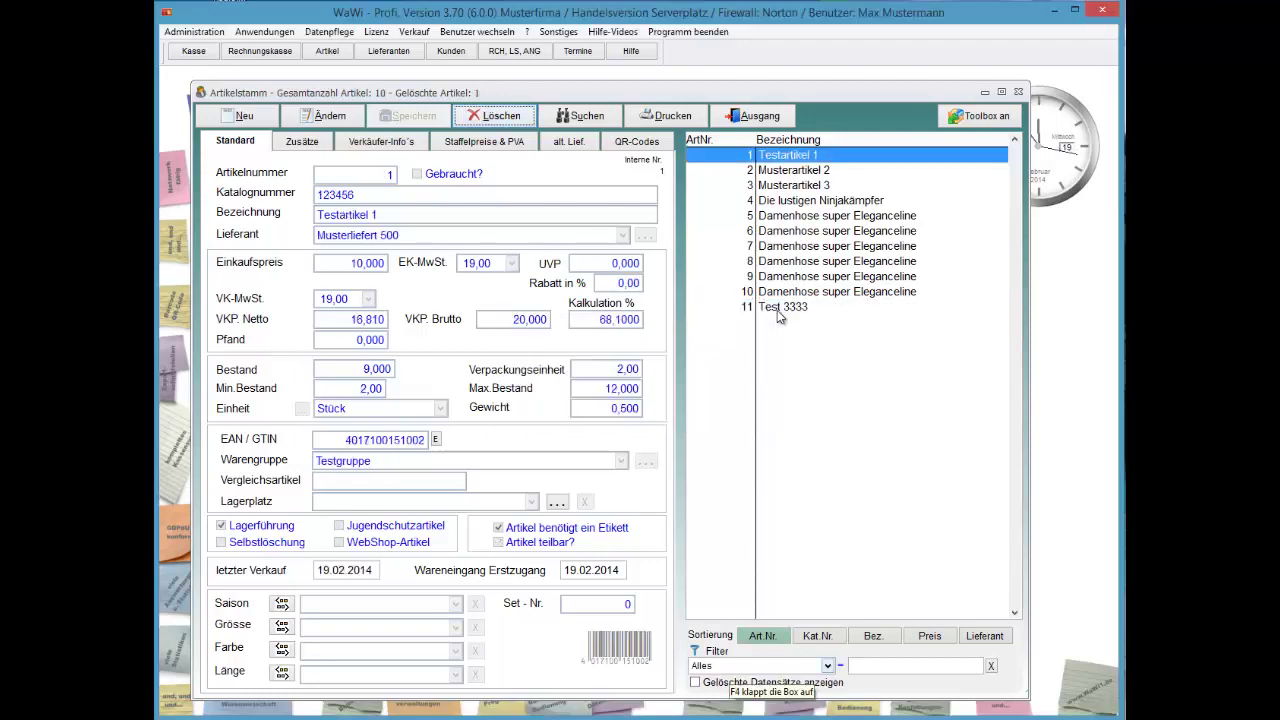
Switch the article list to deleted records and back, and select article 11, Test 3333, to check its deletion marking.
key("Tab")
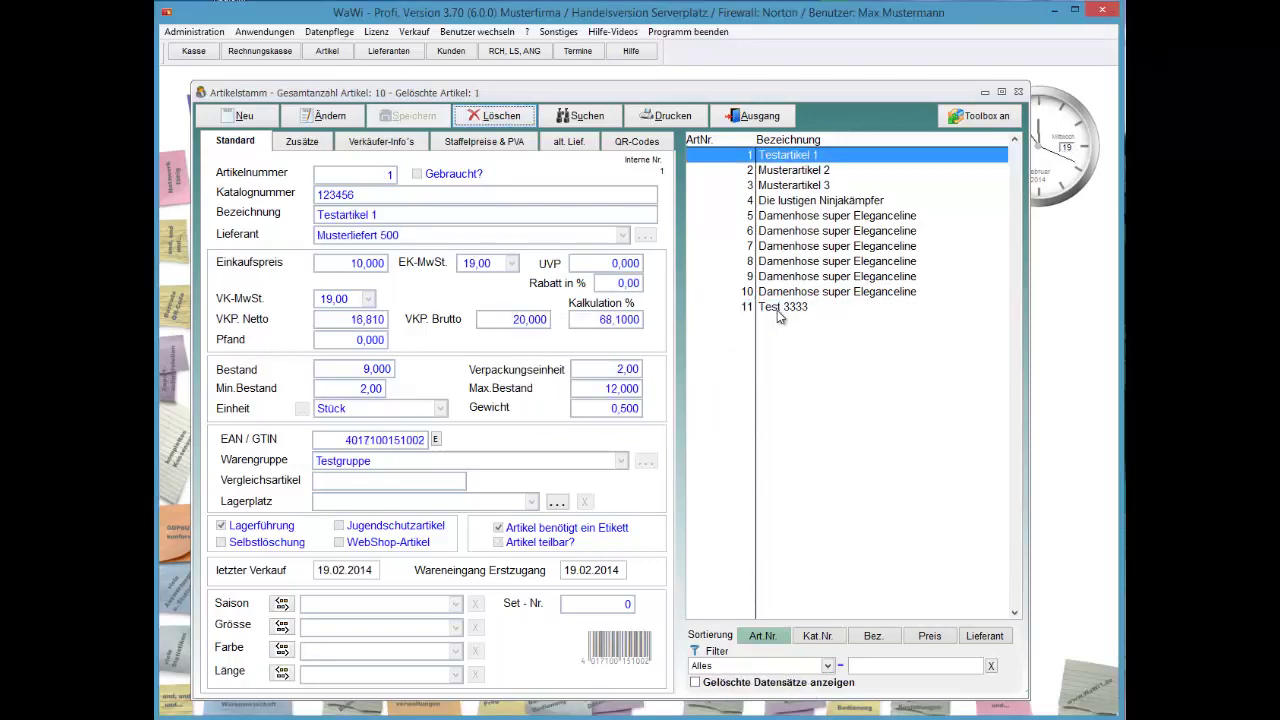
key("space")
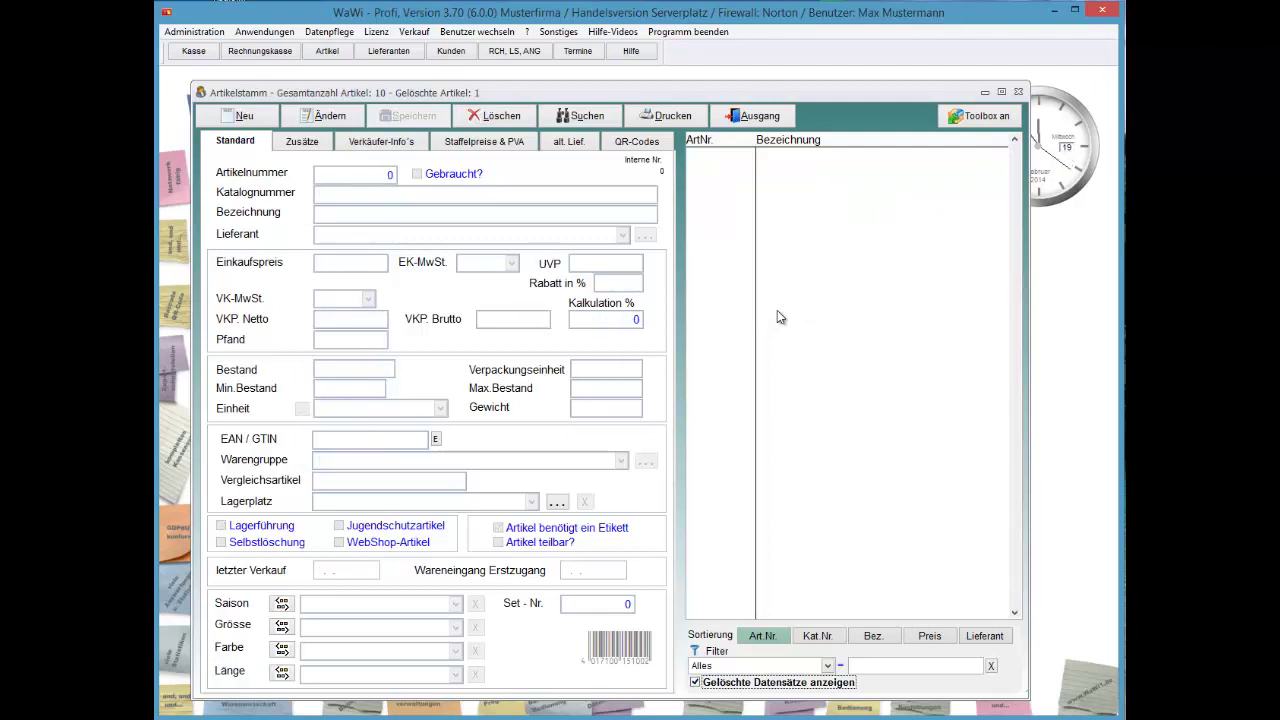
key("space")
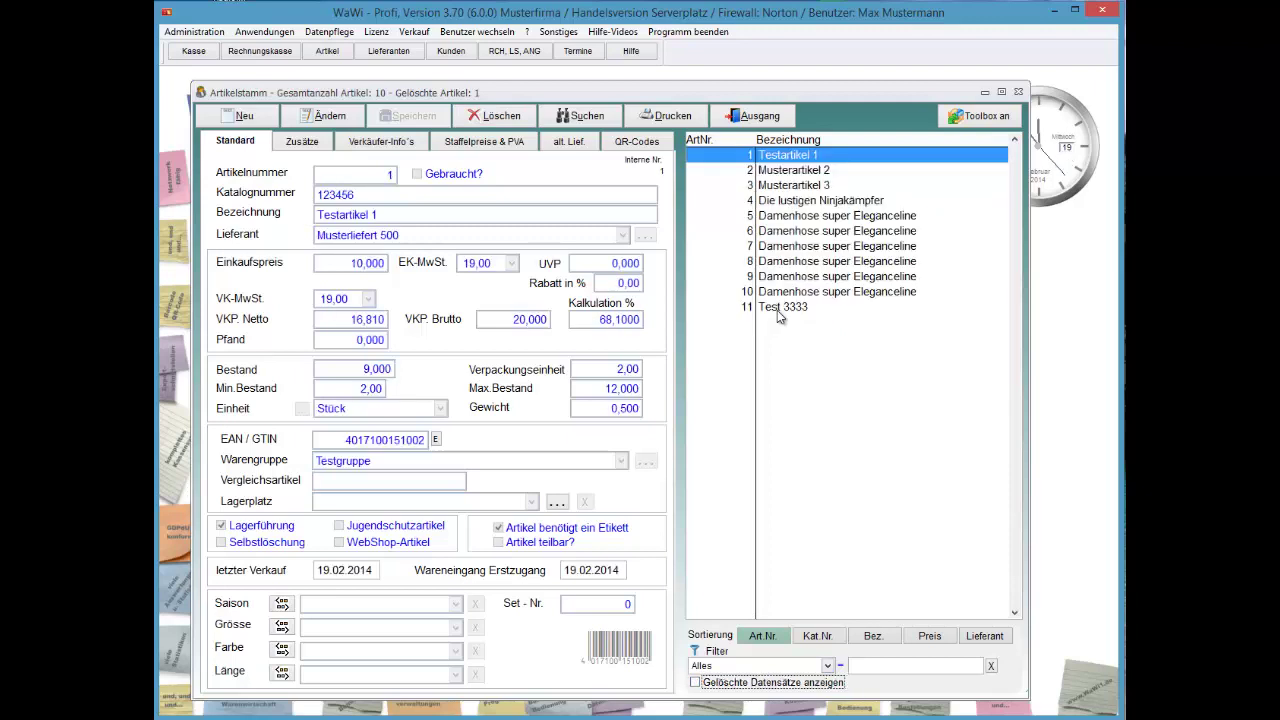
left_click(780, 310)
key("Up")
left_click(780, 310)
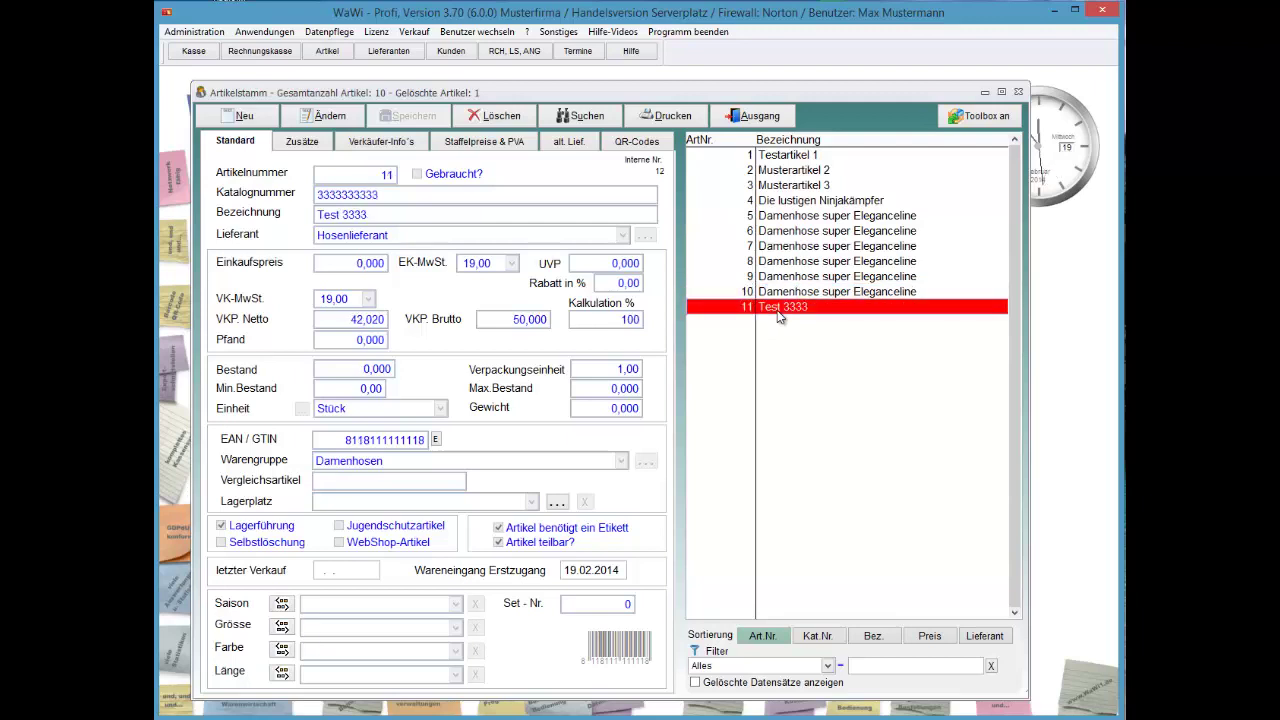
Leave the article master to run the data reorganisation, and reopen the article list at its last record.
key("Escape")
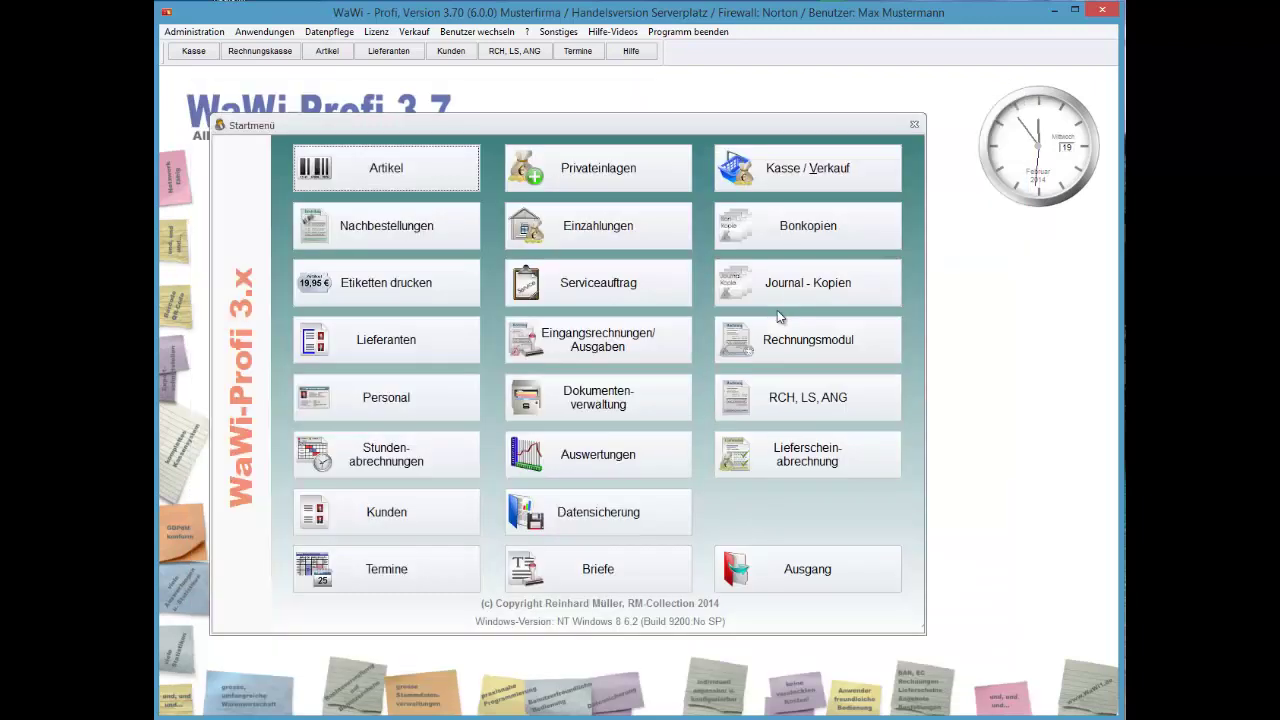
key("alt+d")
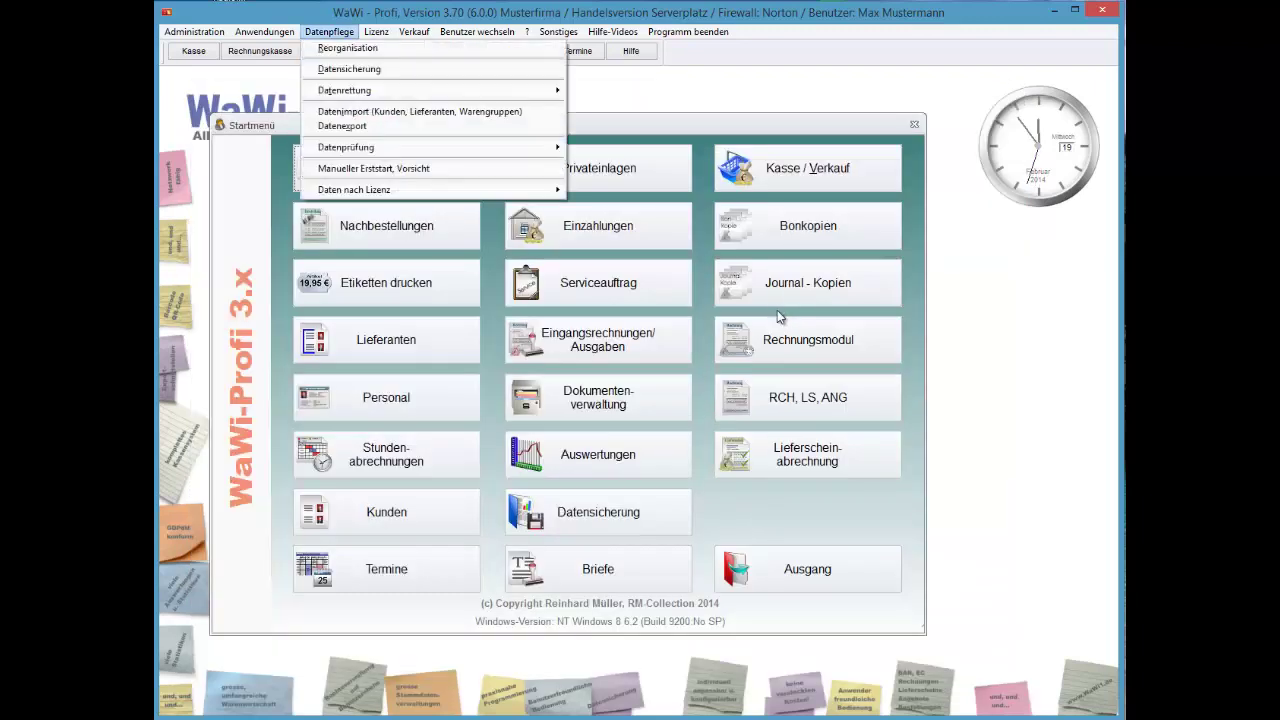
key("Return")
key("Return")
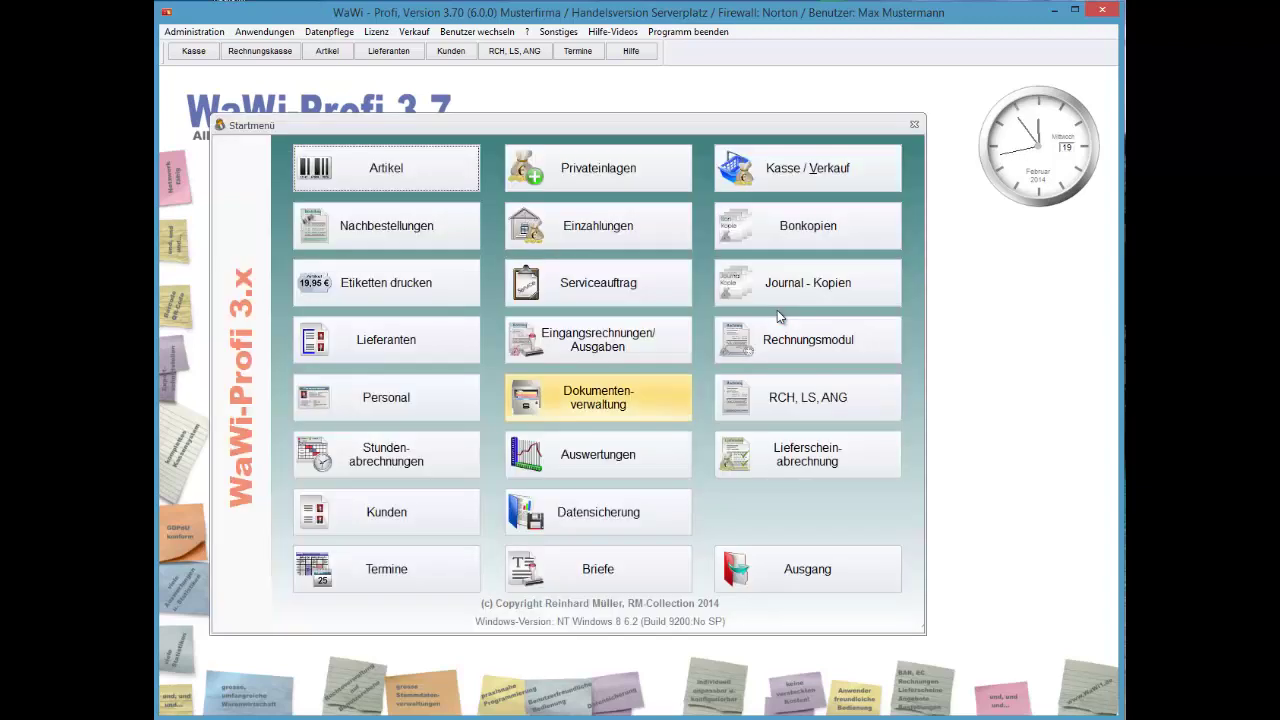
key("Return")
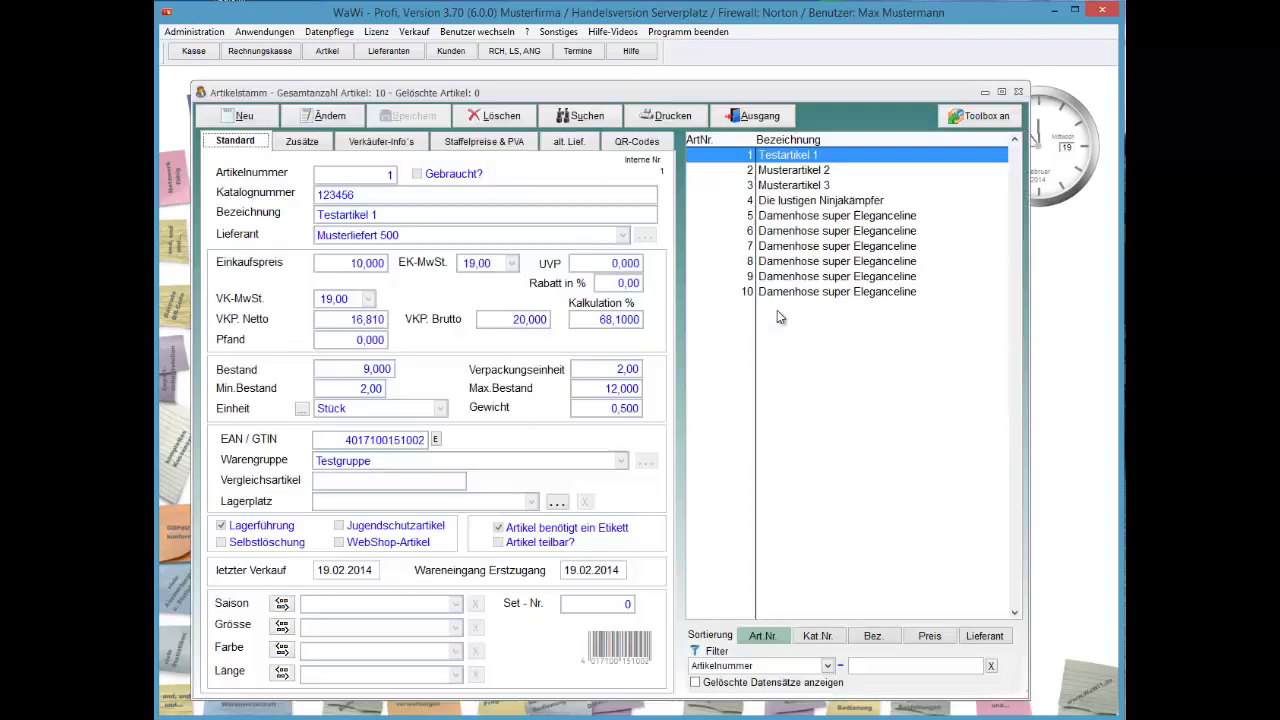
key("End")
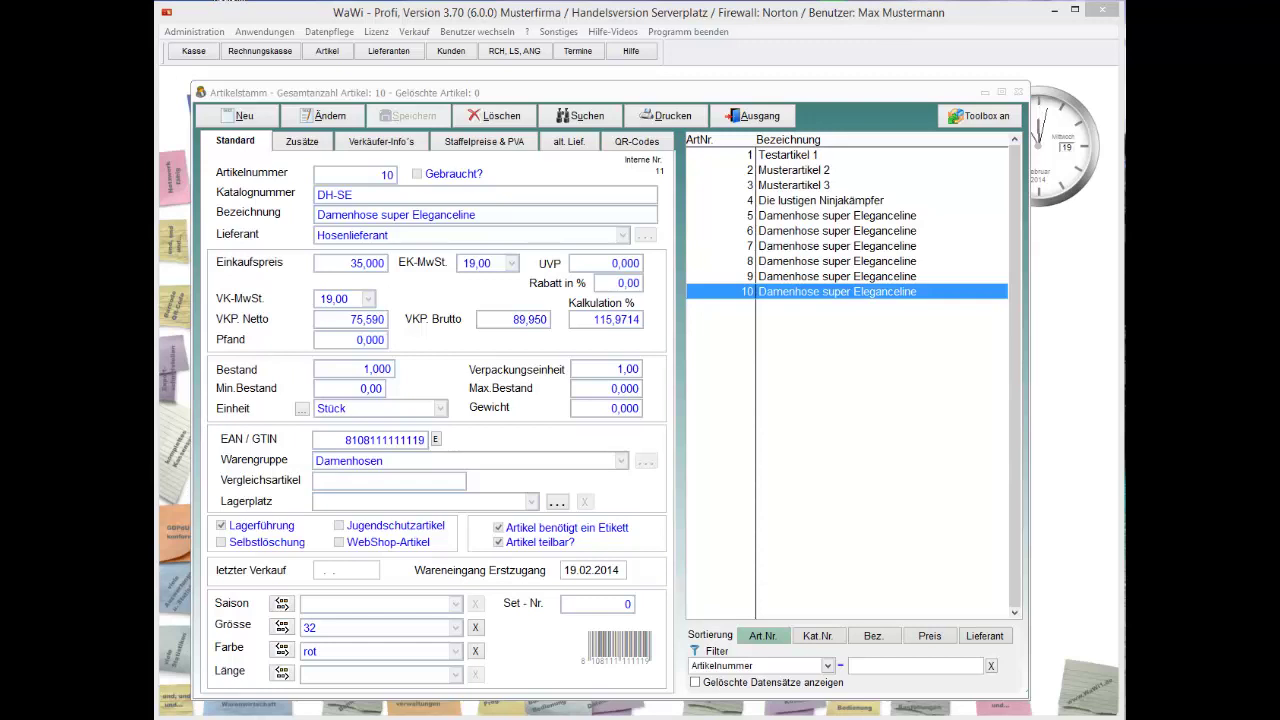
Examine the Gegenüberstellung of incoming, sold and written-off quantities for Testartikel 1, and return to the article master.
right_click(815, 158)
key("Up")
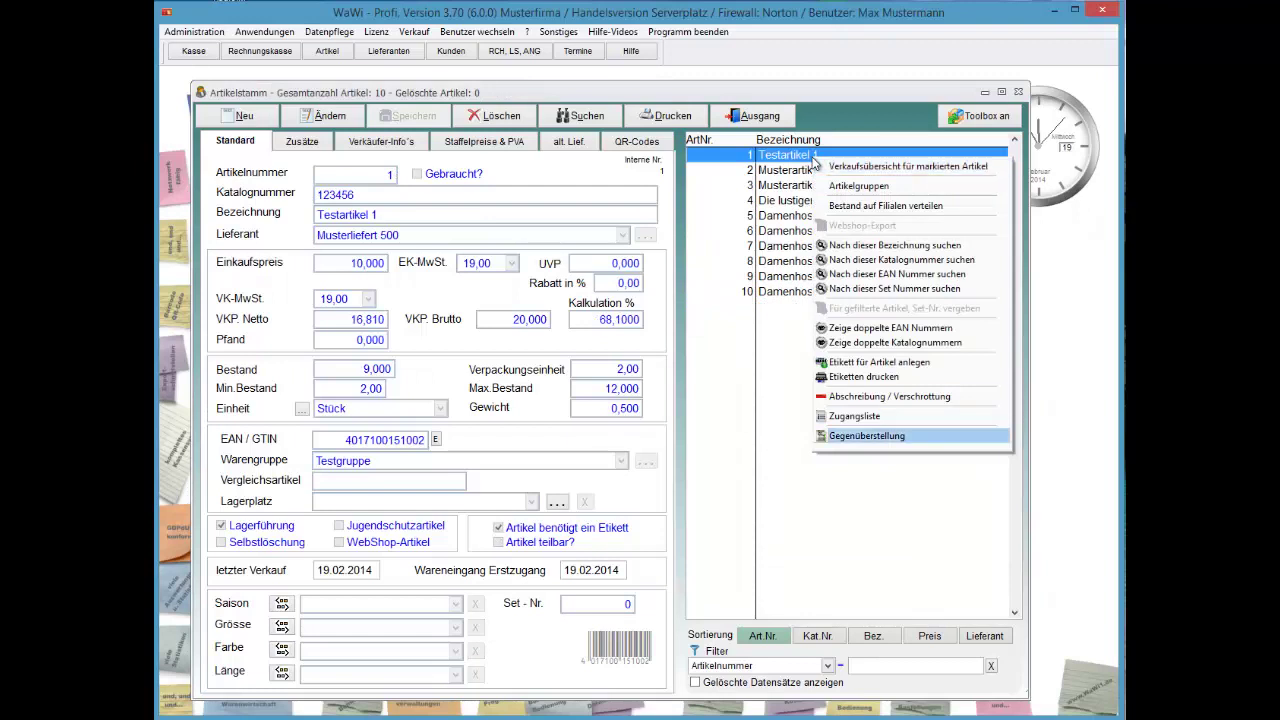
key("Return")
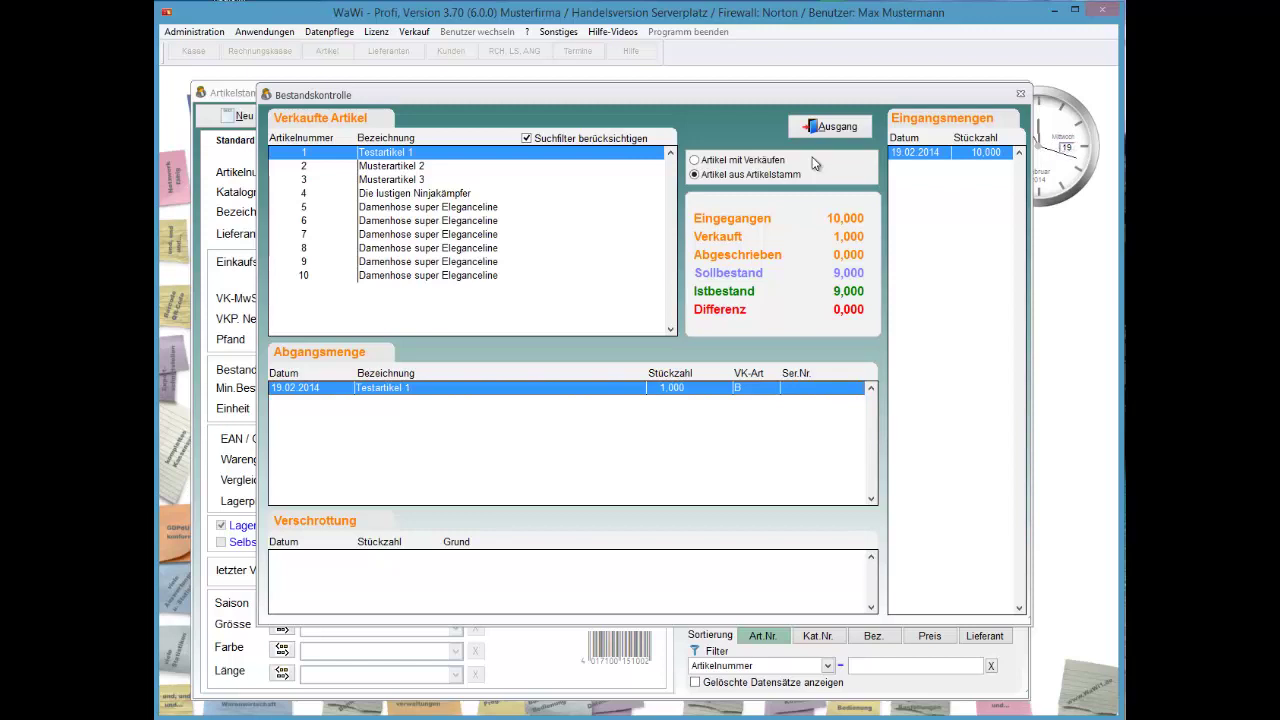
left_click(822, 128)
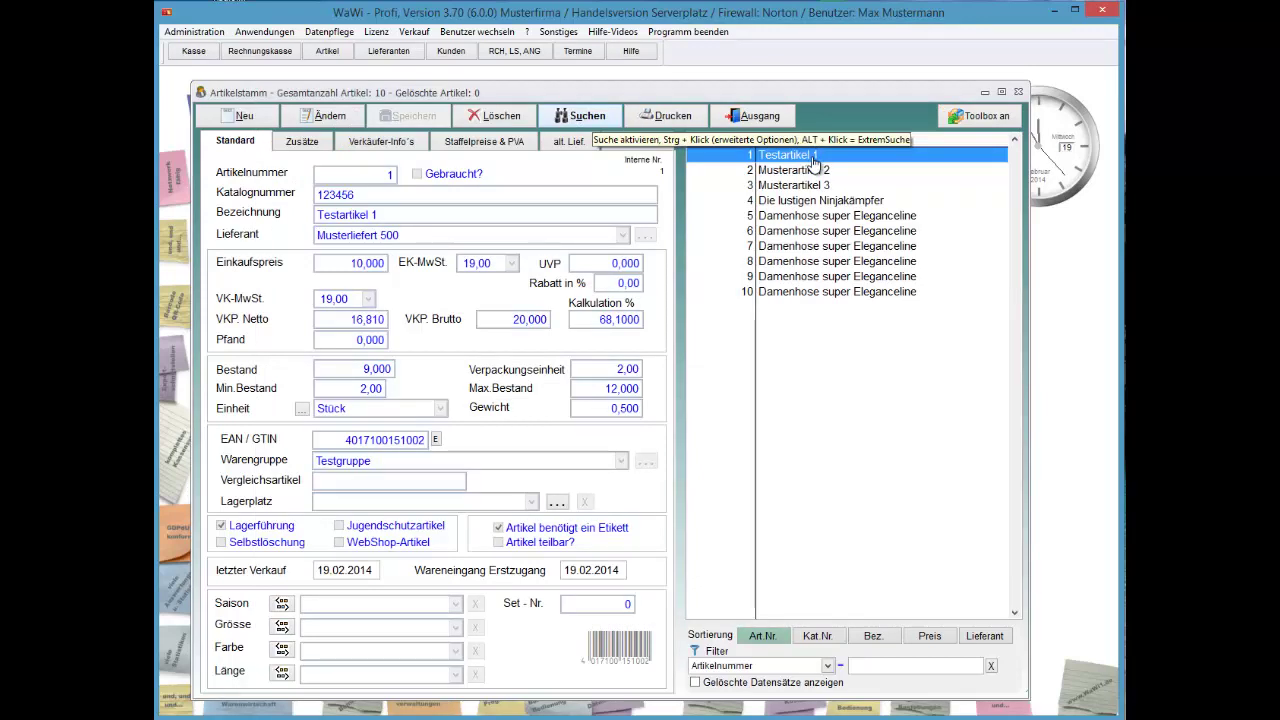
Try to delete Testartikel 1 while it still has stock.
key("alt+l")
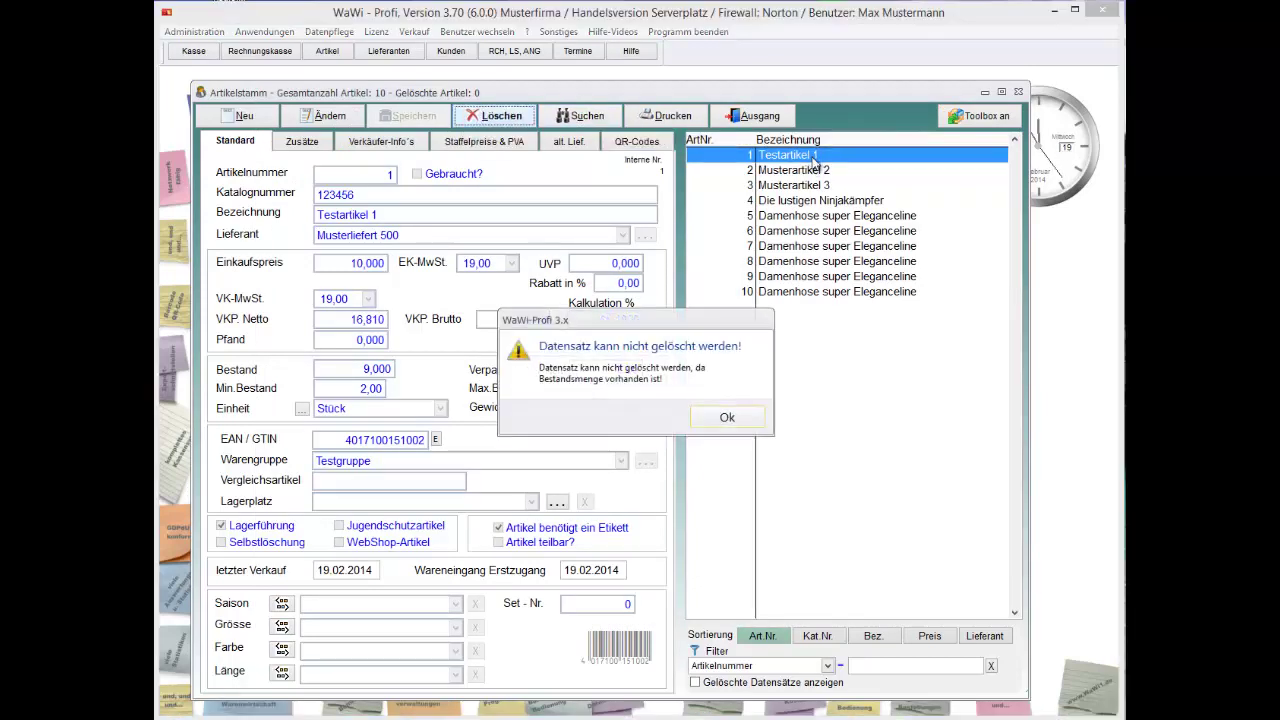
key("Return")
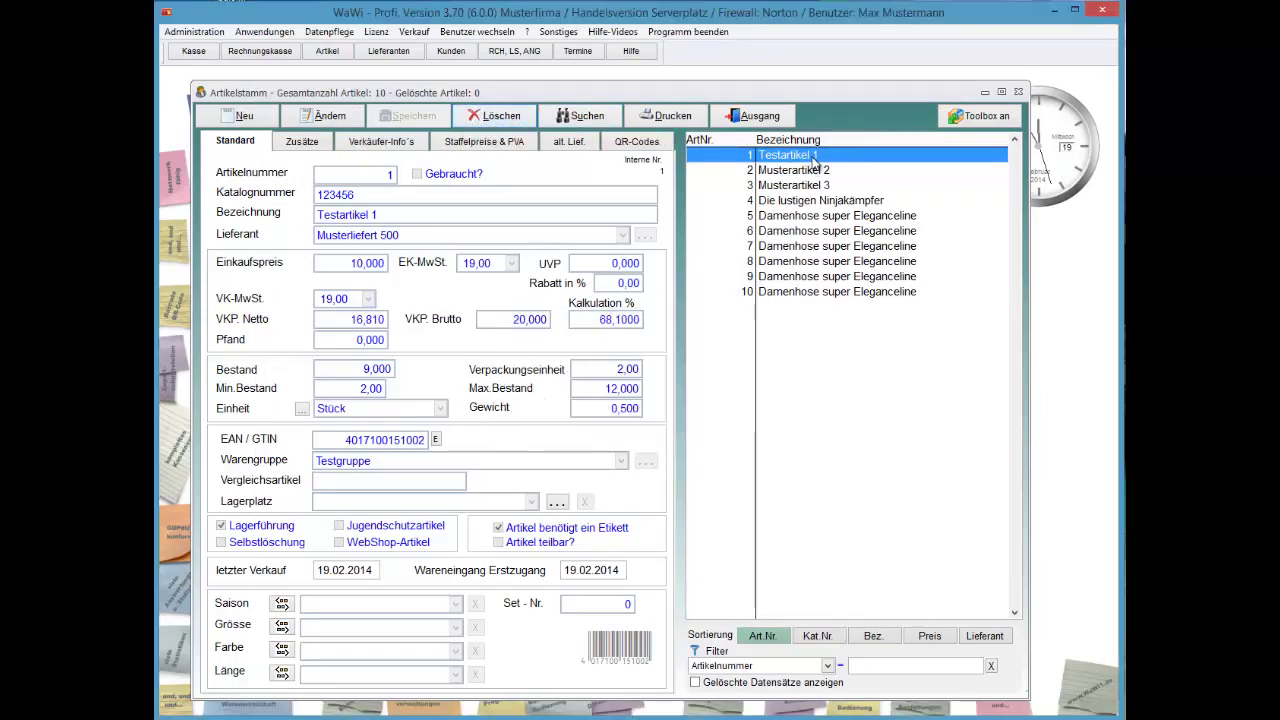
Enable Selbstlöschung for Testartikel 1, set its Bestand to 0 and save the changes.
key("alt+a")
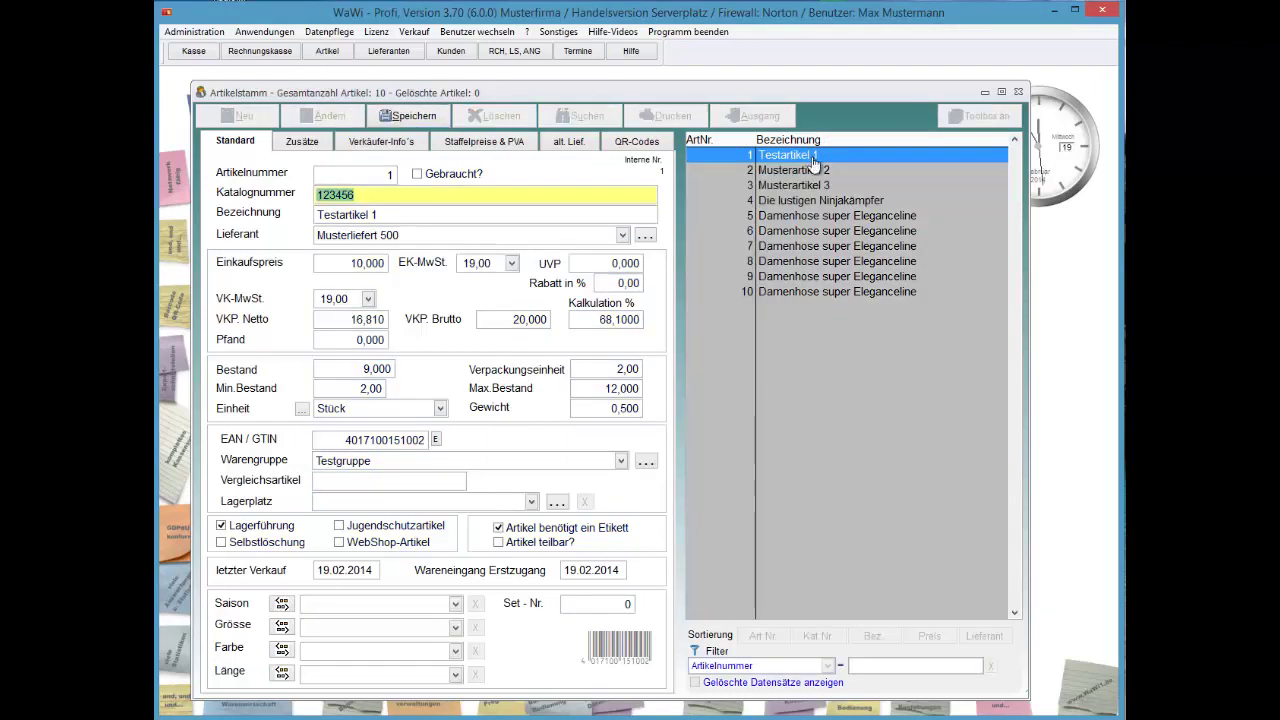
key("alt+s")
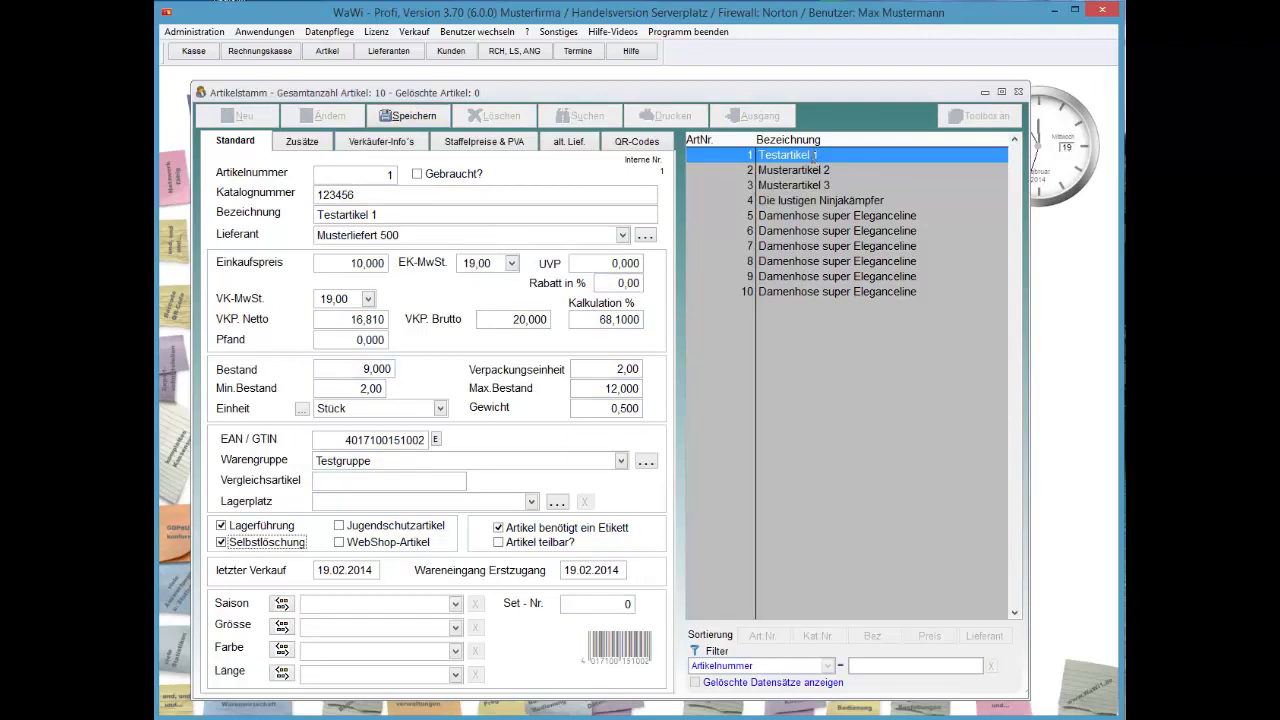
key("alt+b")
type("0")
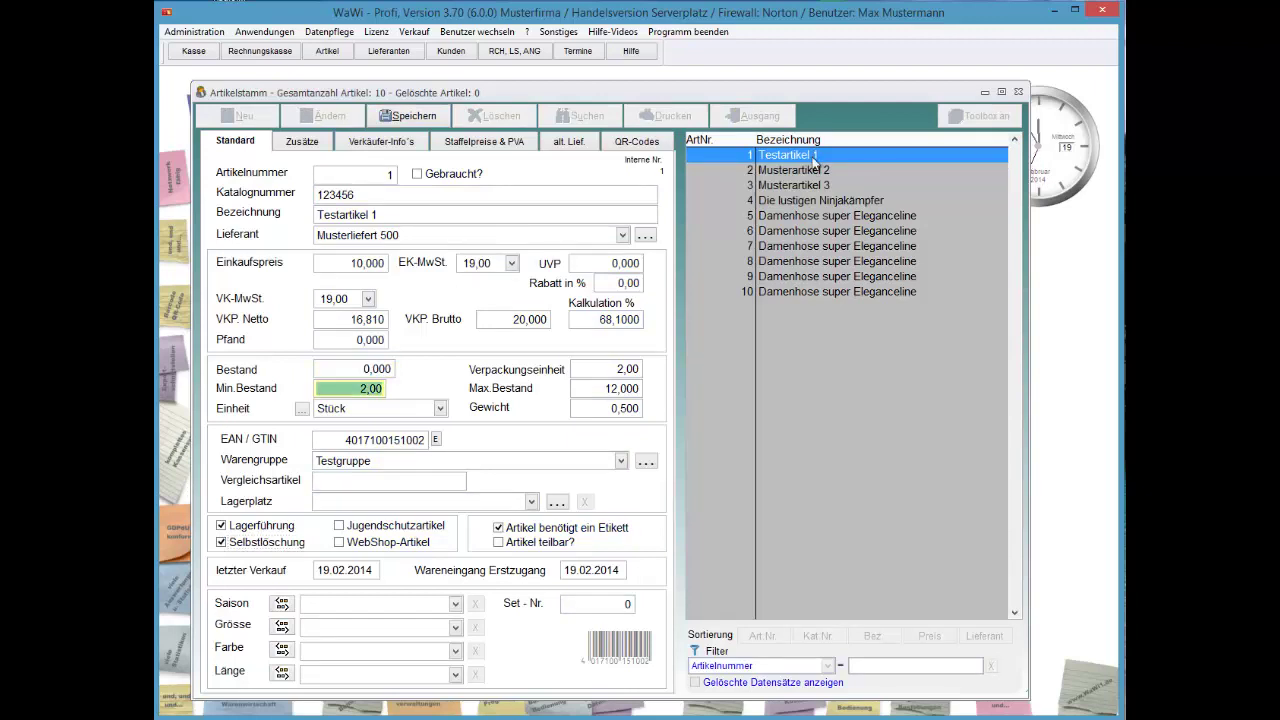
left_click(815, 160)
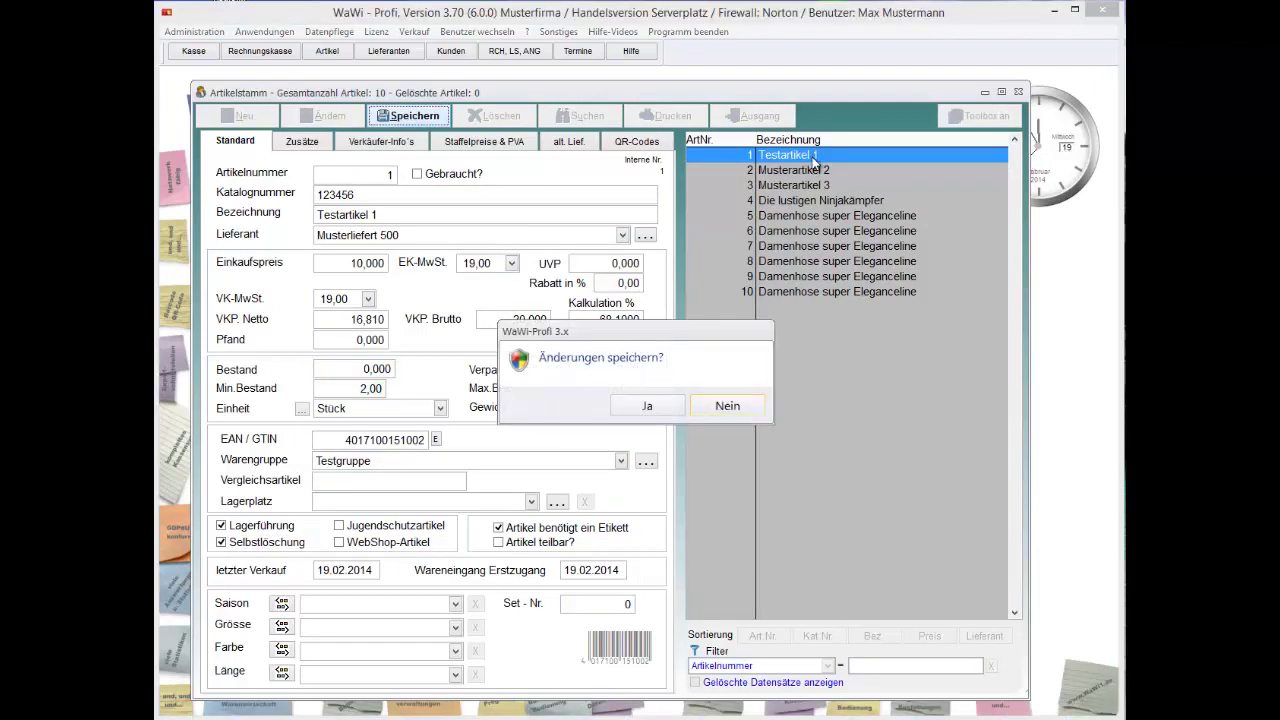
key("Return")
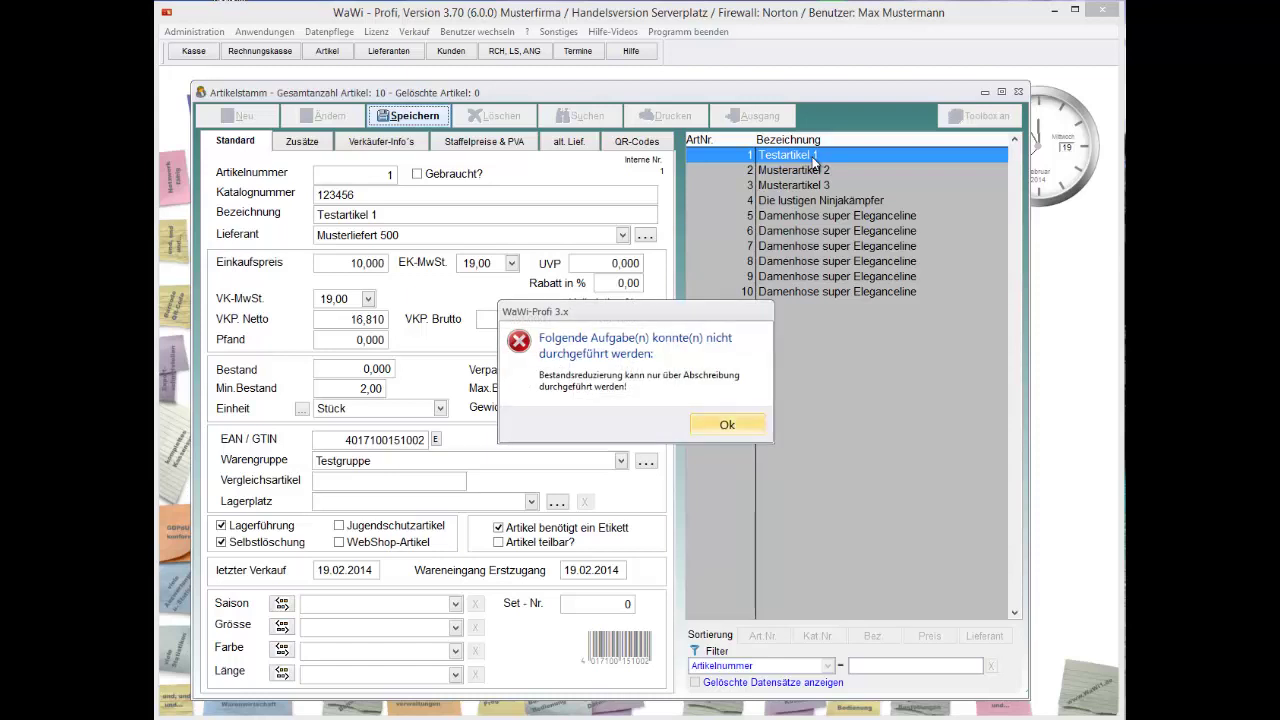
key("Return")
Write off 9 units of Testartikel 1 with the reason Defekt, and return to the article master.
double_click(815, 164)
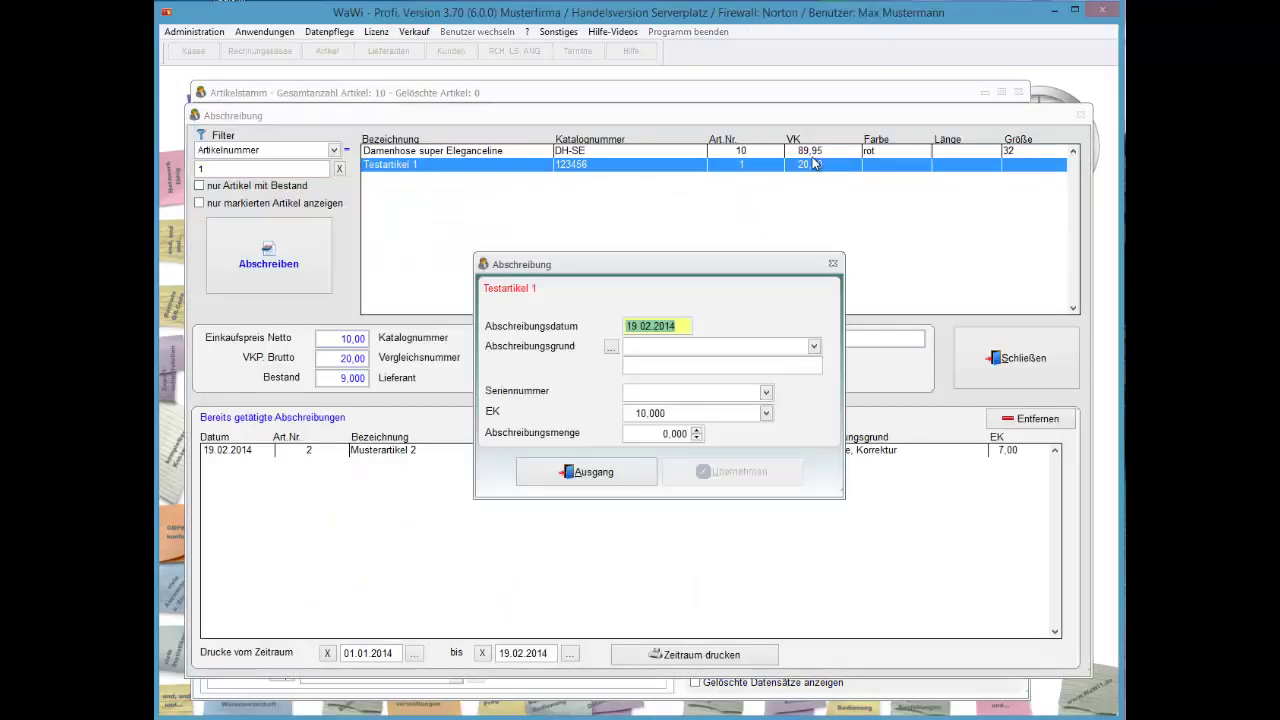
key("Return")
key("Return")
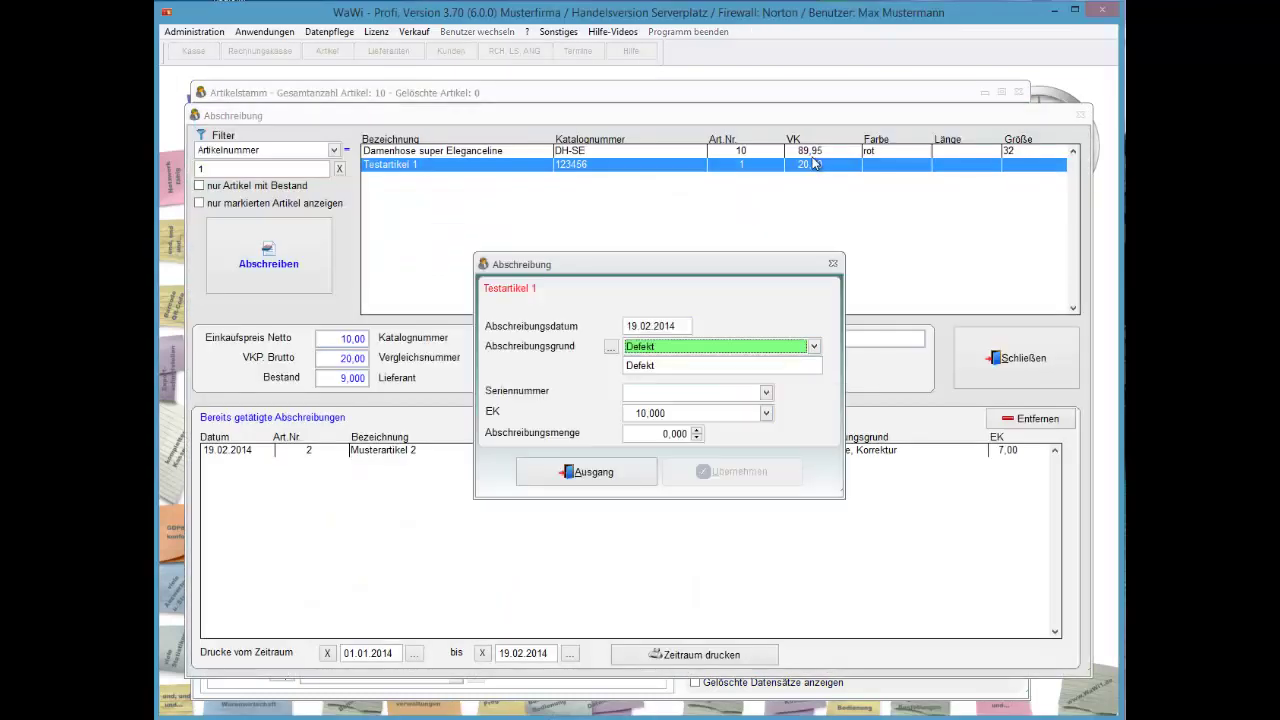
key("Return")
type("7")
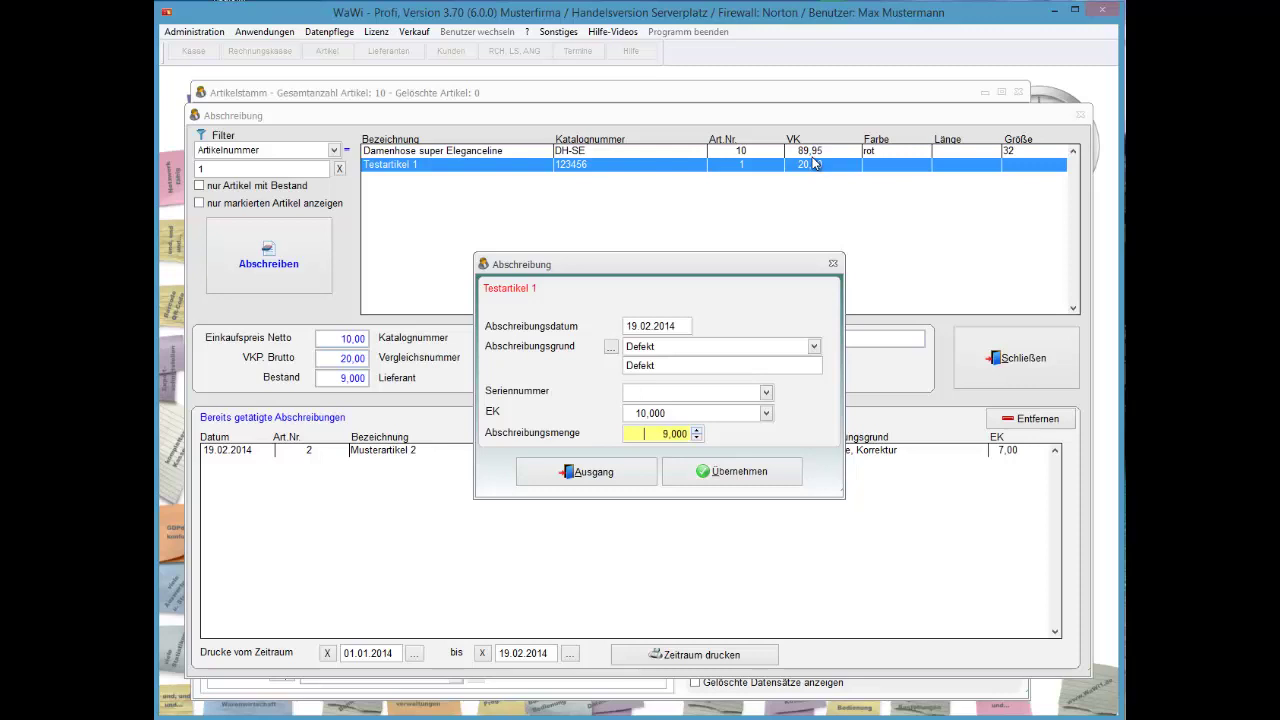
key("Return")
key("Return")
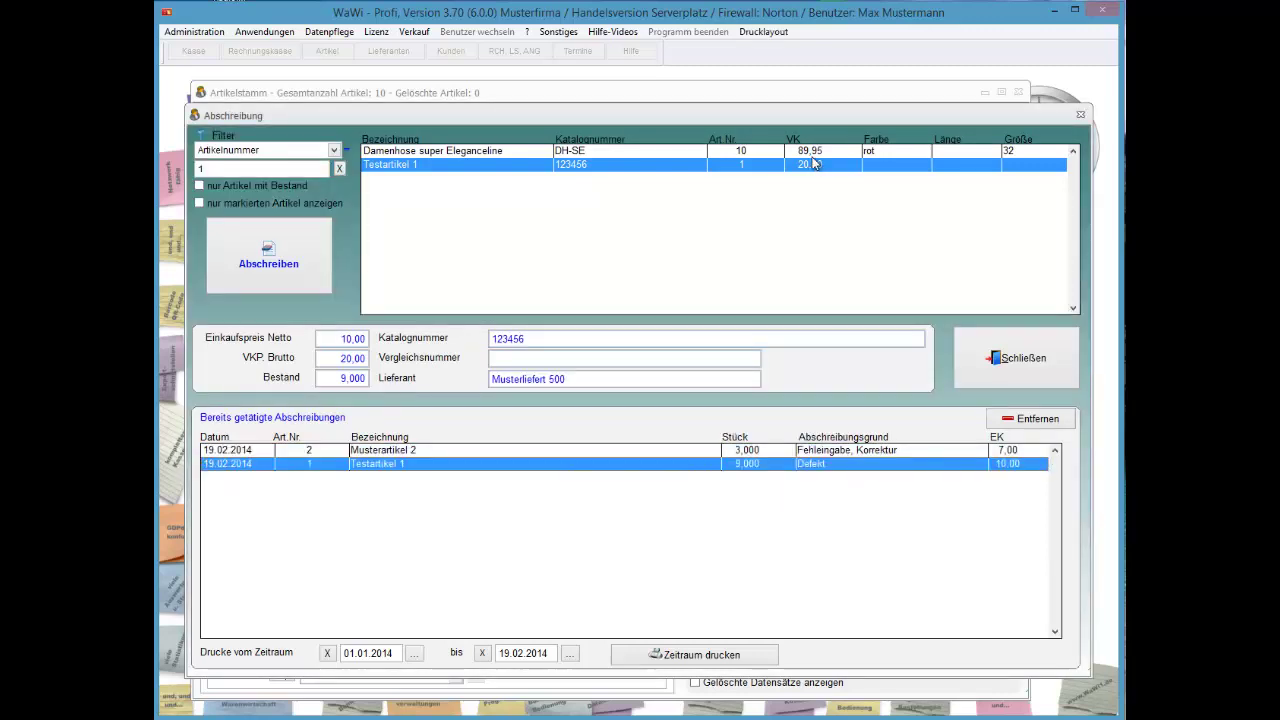
key("Escape")
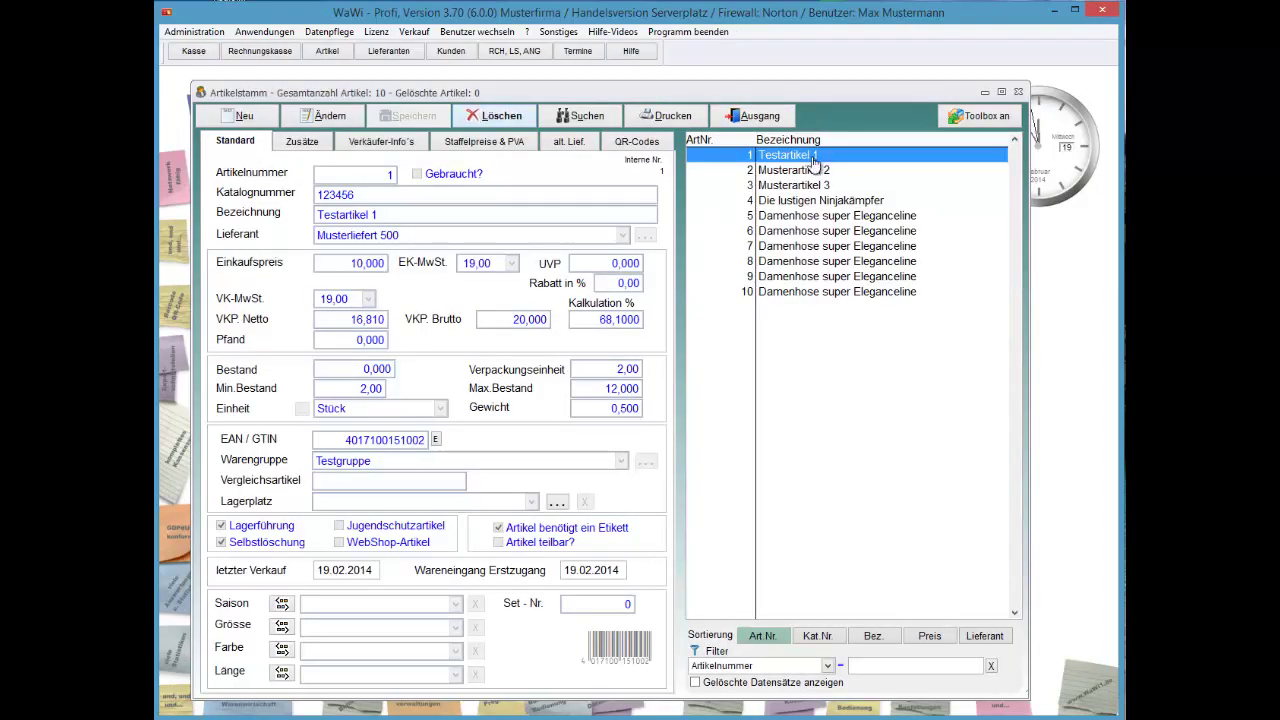
Delete the Testartikel 1 record from the article master.
key("alt+l")
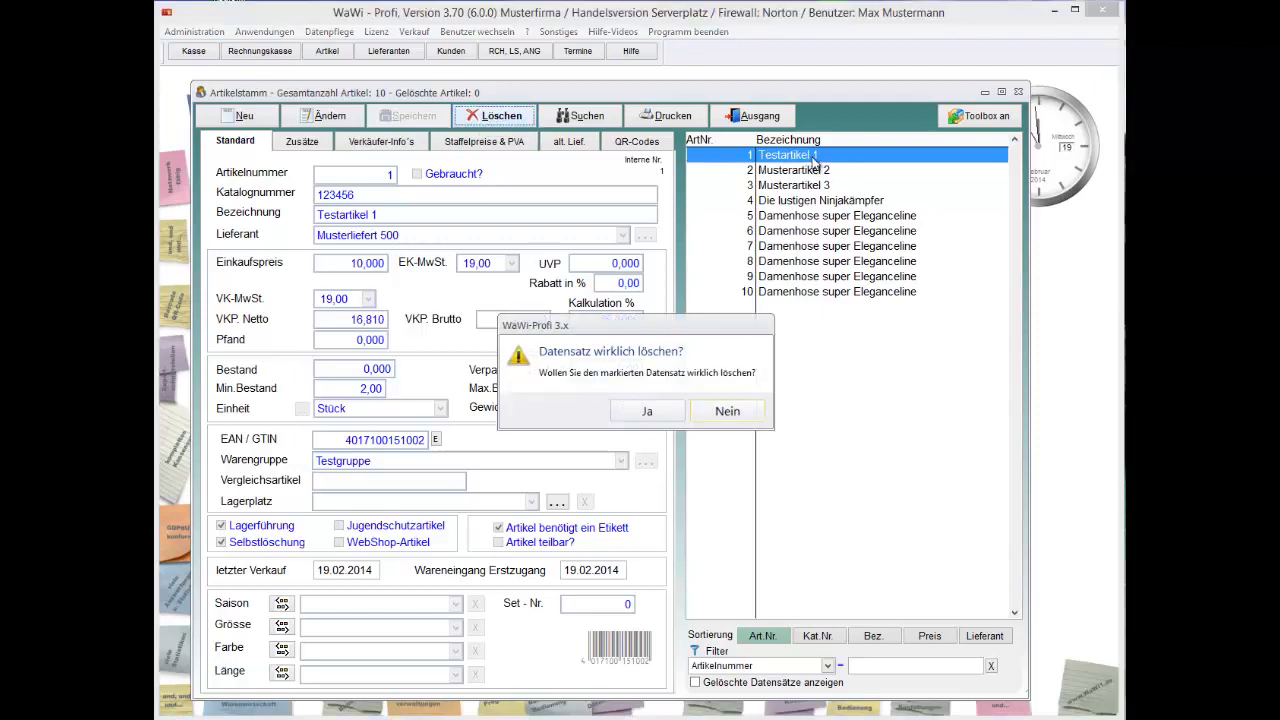
key("Tab")
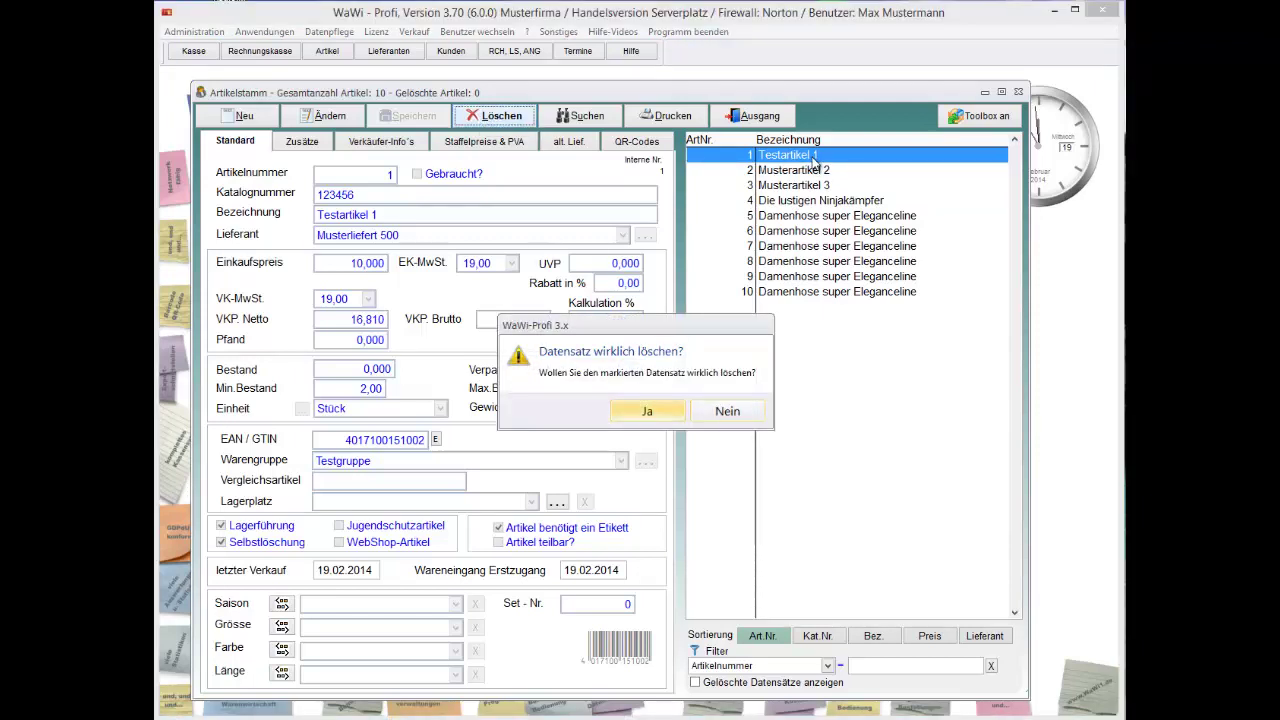
key("Return")
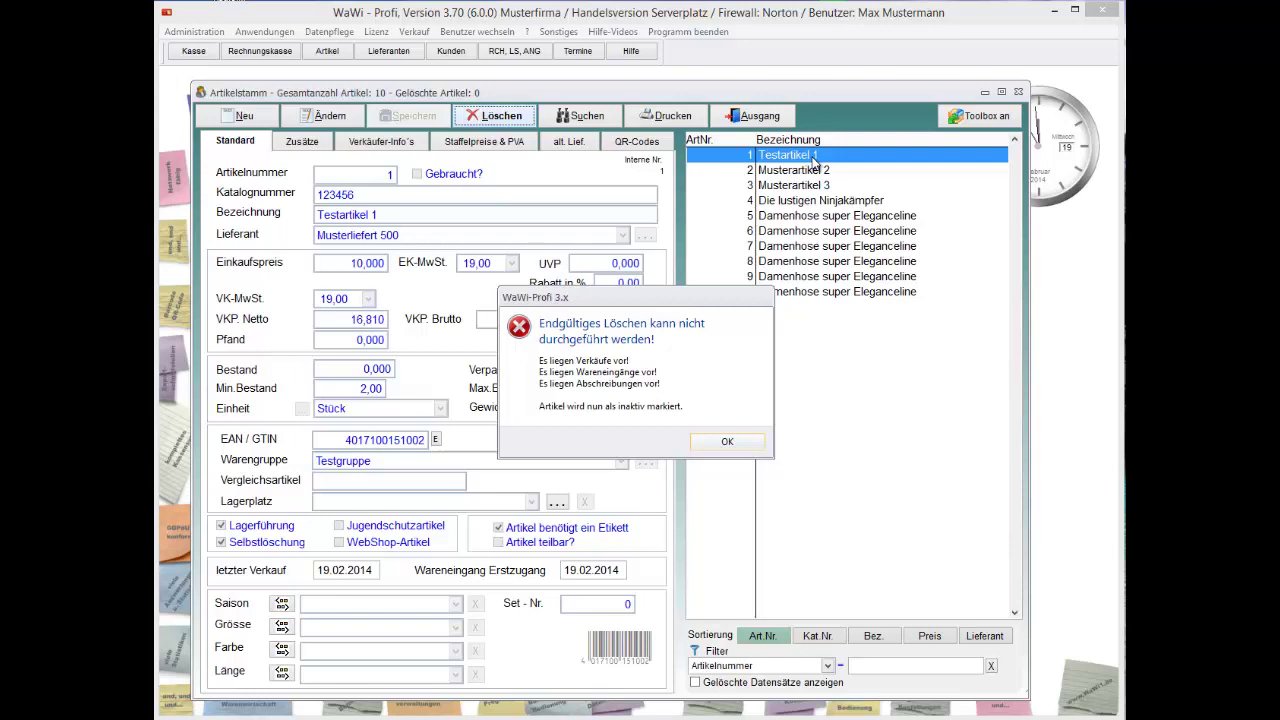
key("Return")
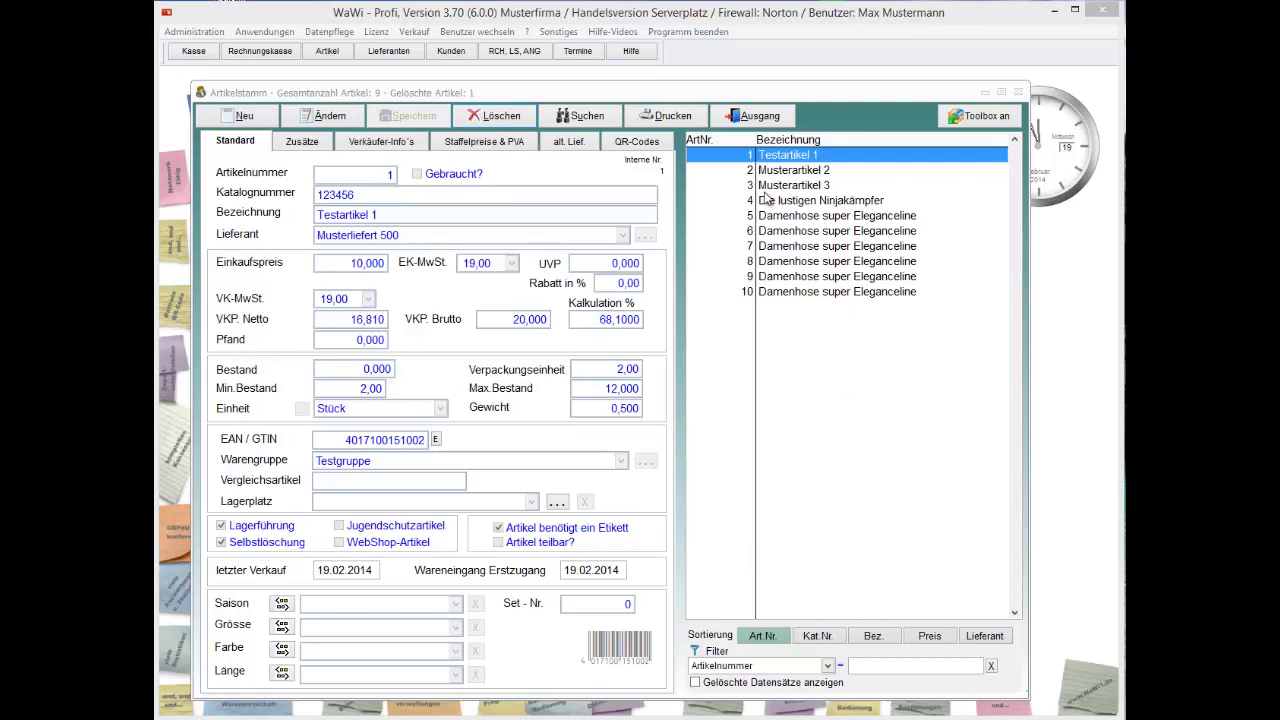
Show only the deleted records to check for Testartikel 1, and switch back to the active articles.
left_click(778, 157)
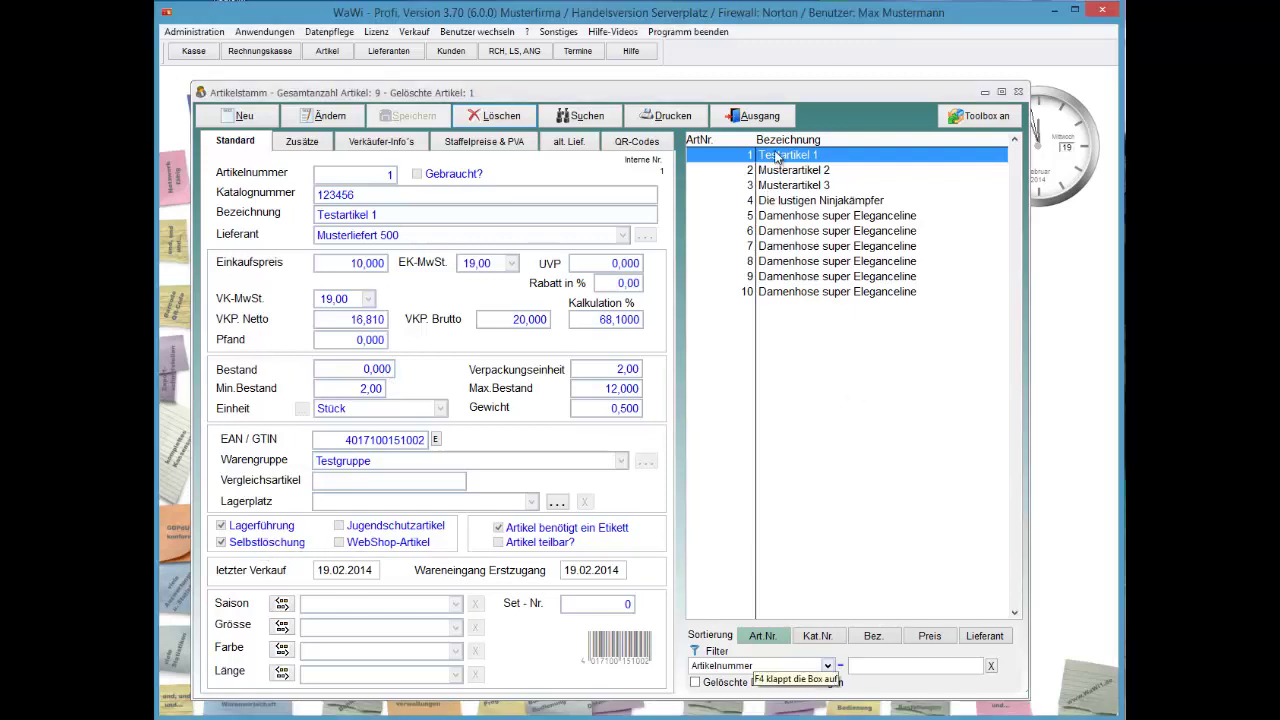
key("space")
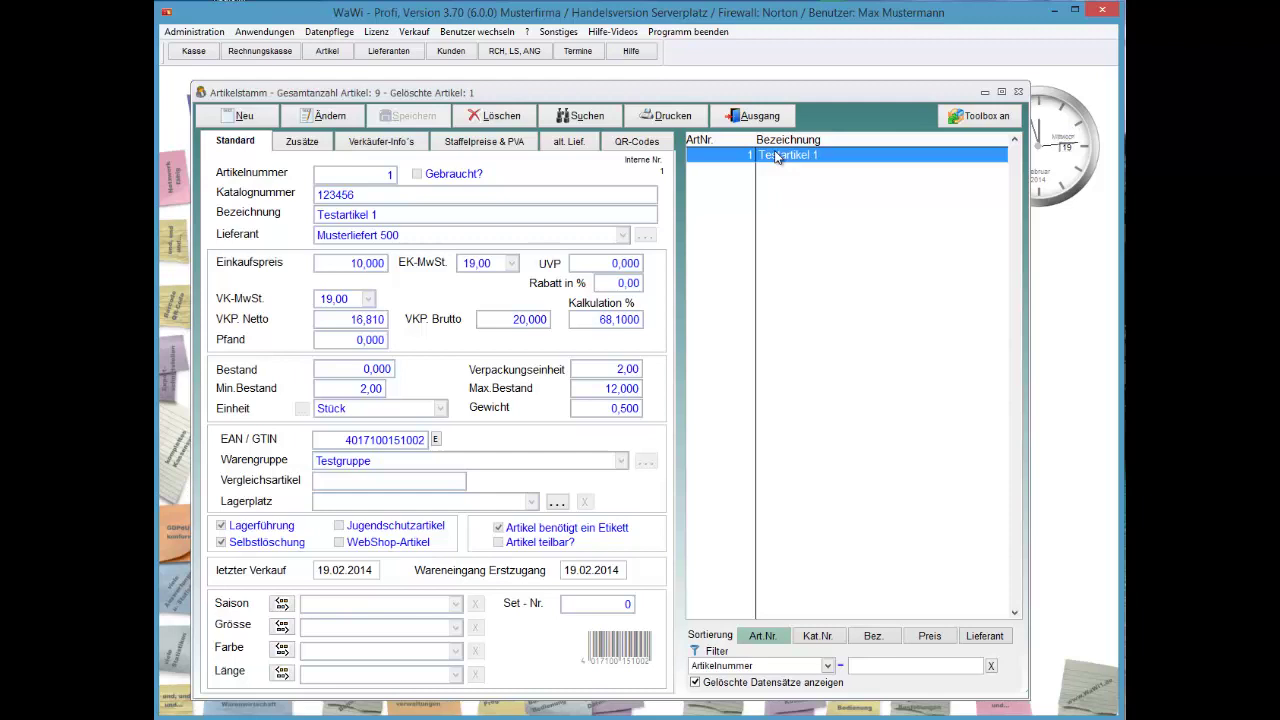
key("space")
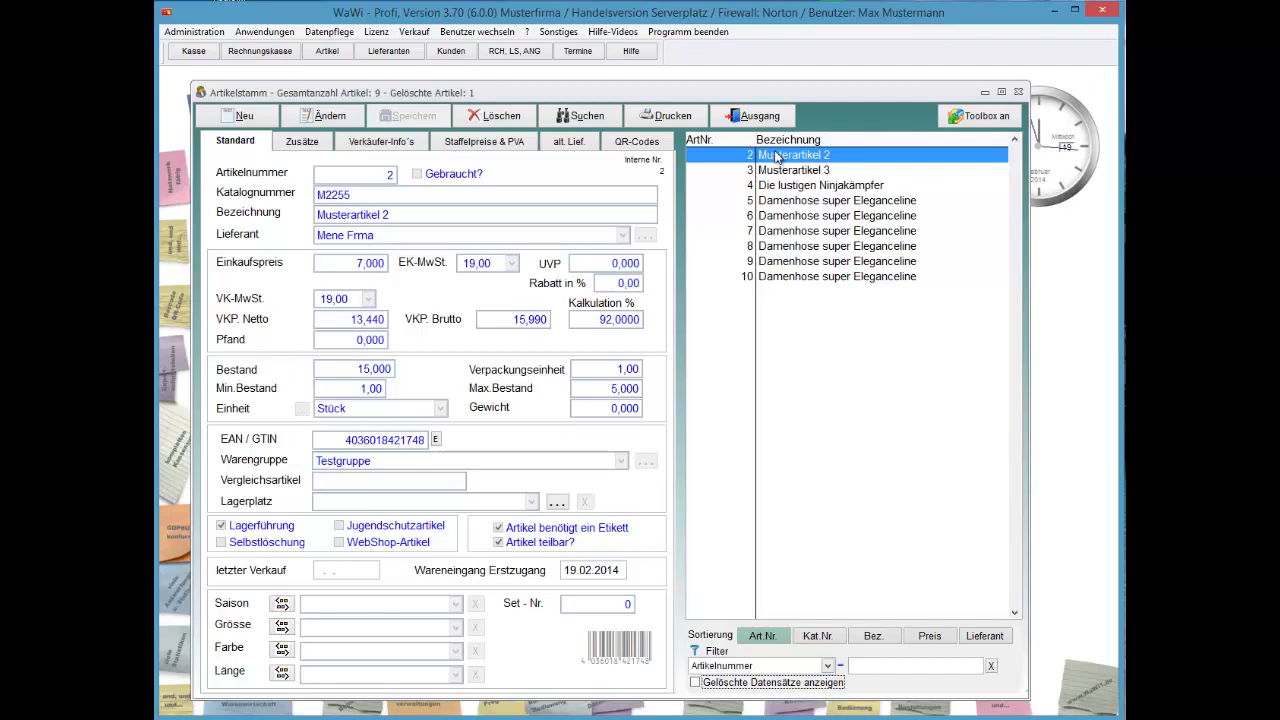